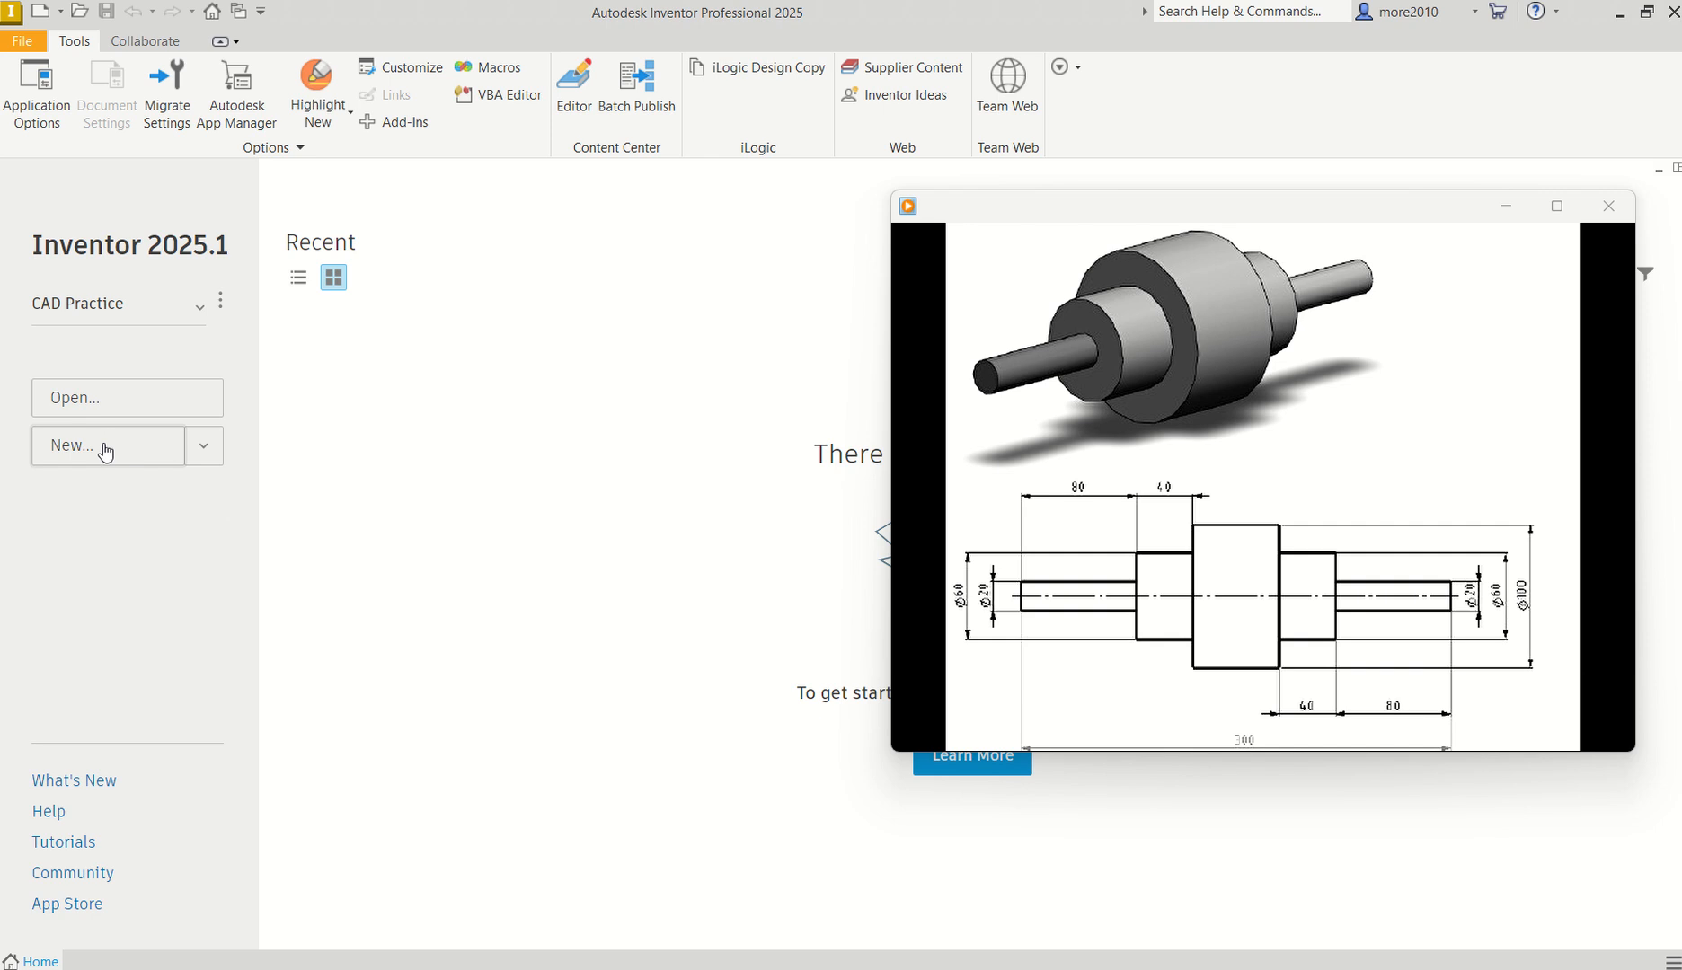
- Create a new part from the metric Standard (mm).ipt template
{"action": "left_click", "coordinate": [106, 449]}
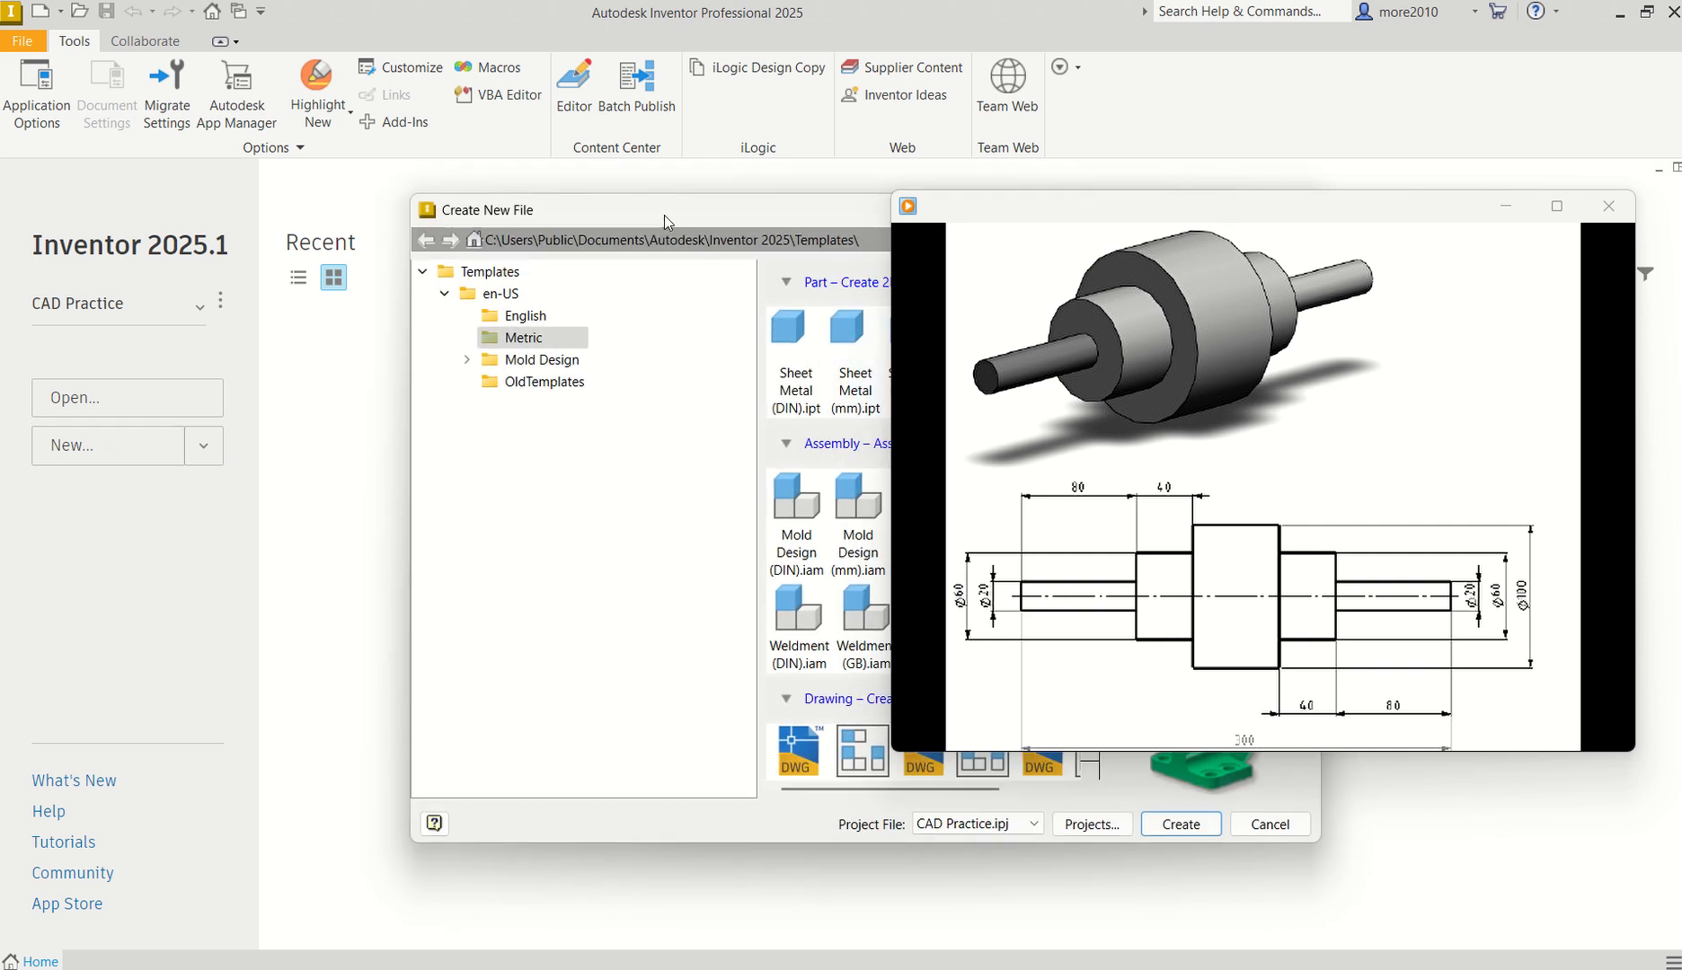
{"action": "left_click_drag", "start_coordinate": [664, 214], "coordinate": [422, 162]}
{"action": "left_click_drag", "start_coordinate": [1170, 204], "coordinate": [1260, 174]}
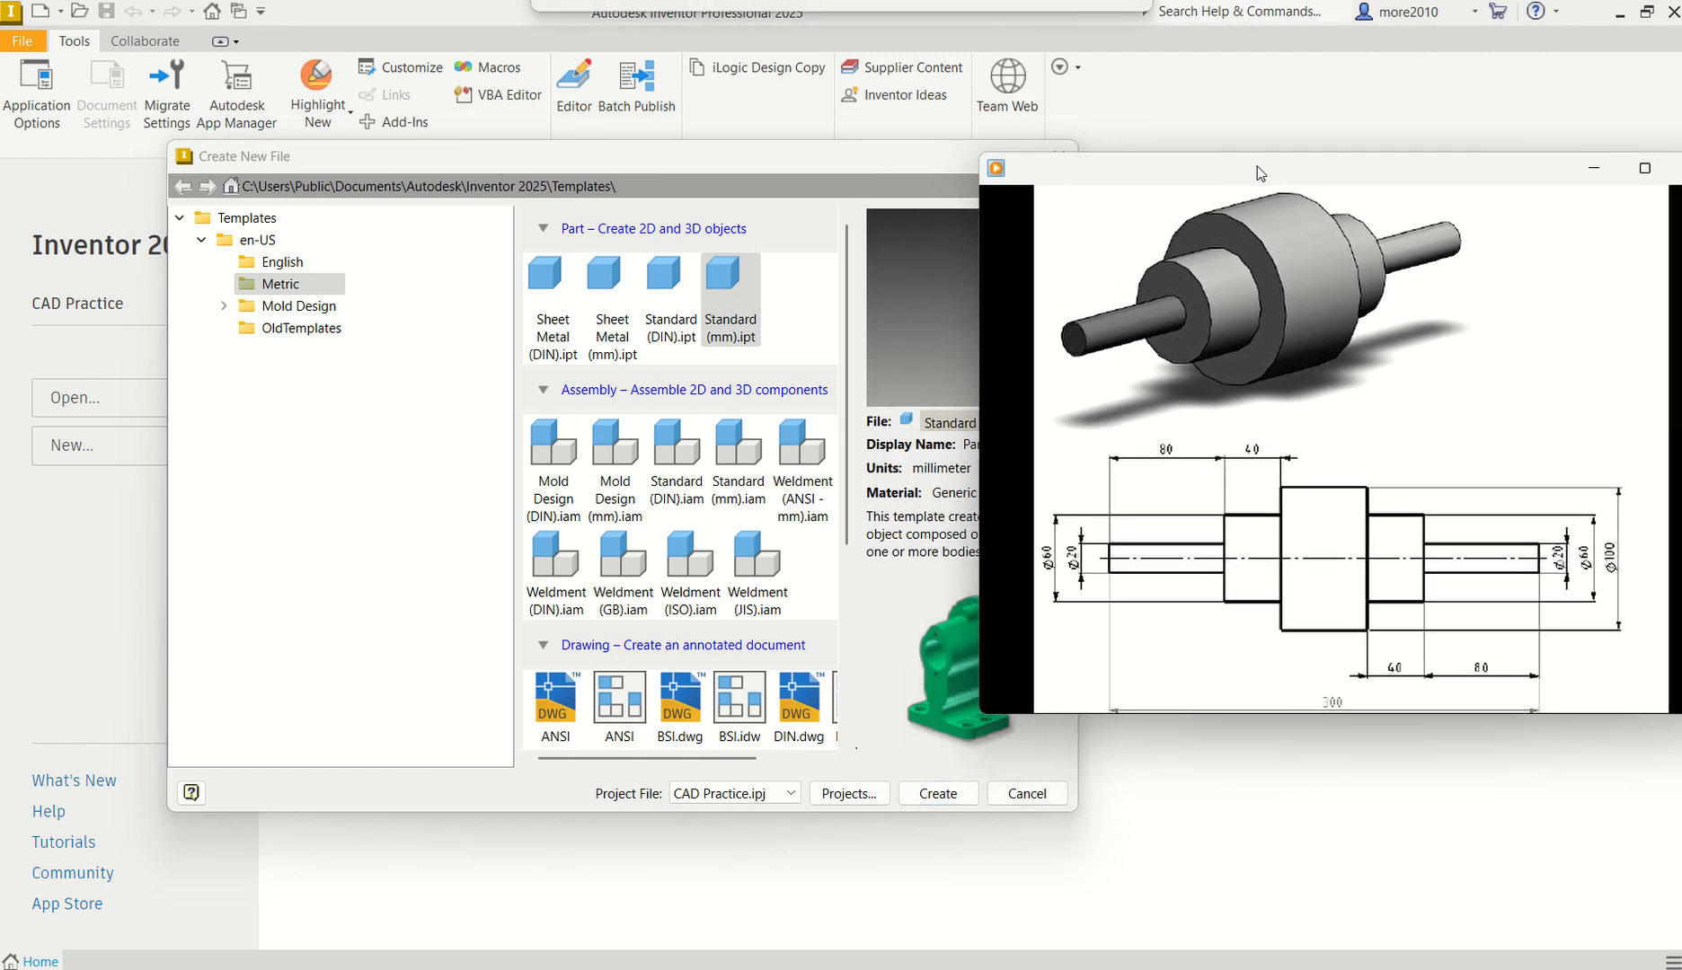
{"action": "left_click", "coordinate": [728, 297]}
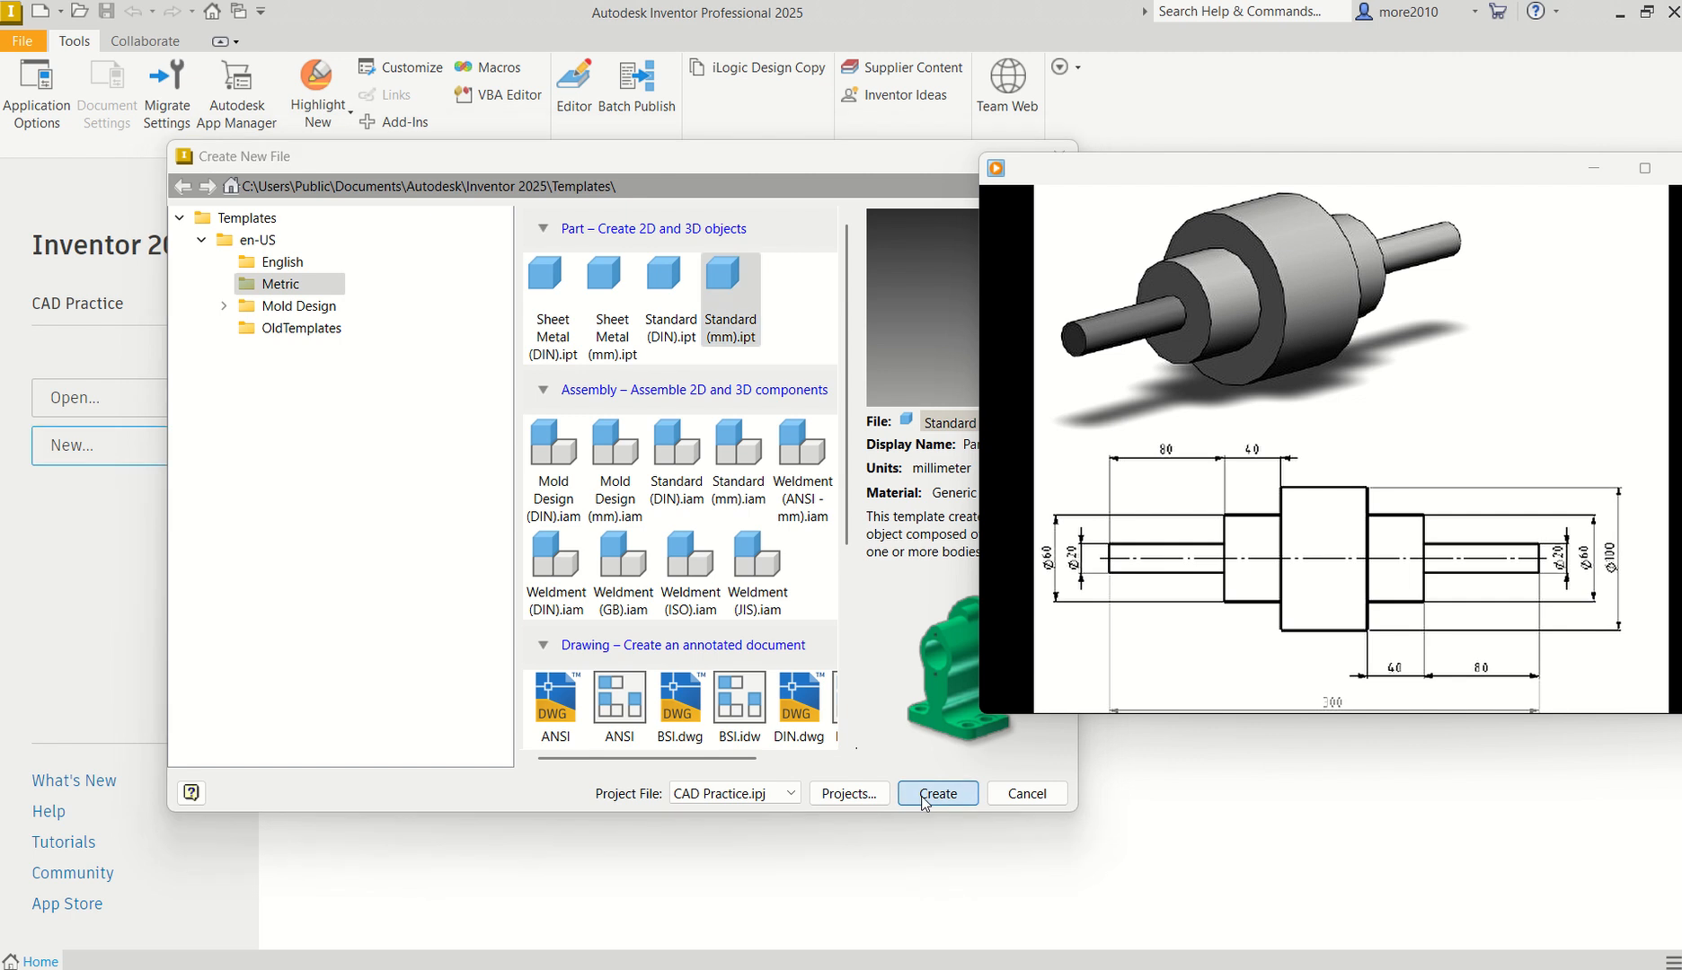
{"action": "left_click", "coordinate": [937, 793]}
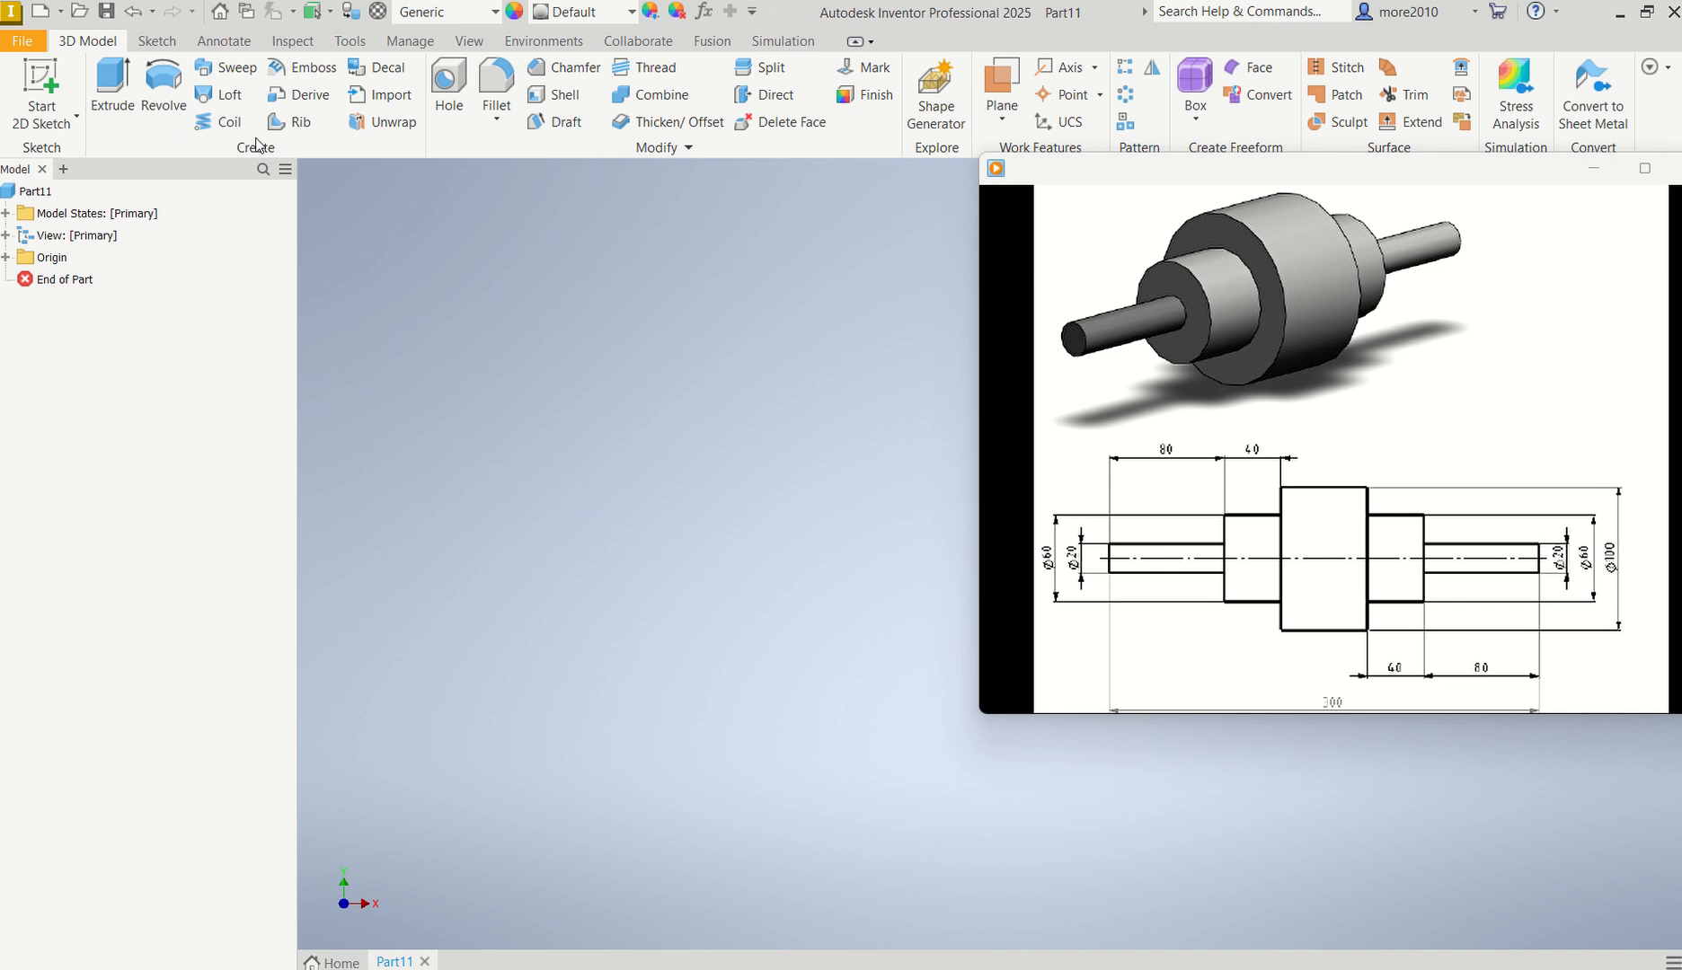
- Save the new part as Step Shaft in the Training CAD folder
{"action": "left_click", "coordinate": [104, 12]}
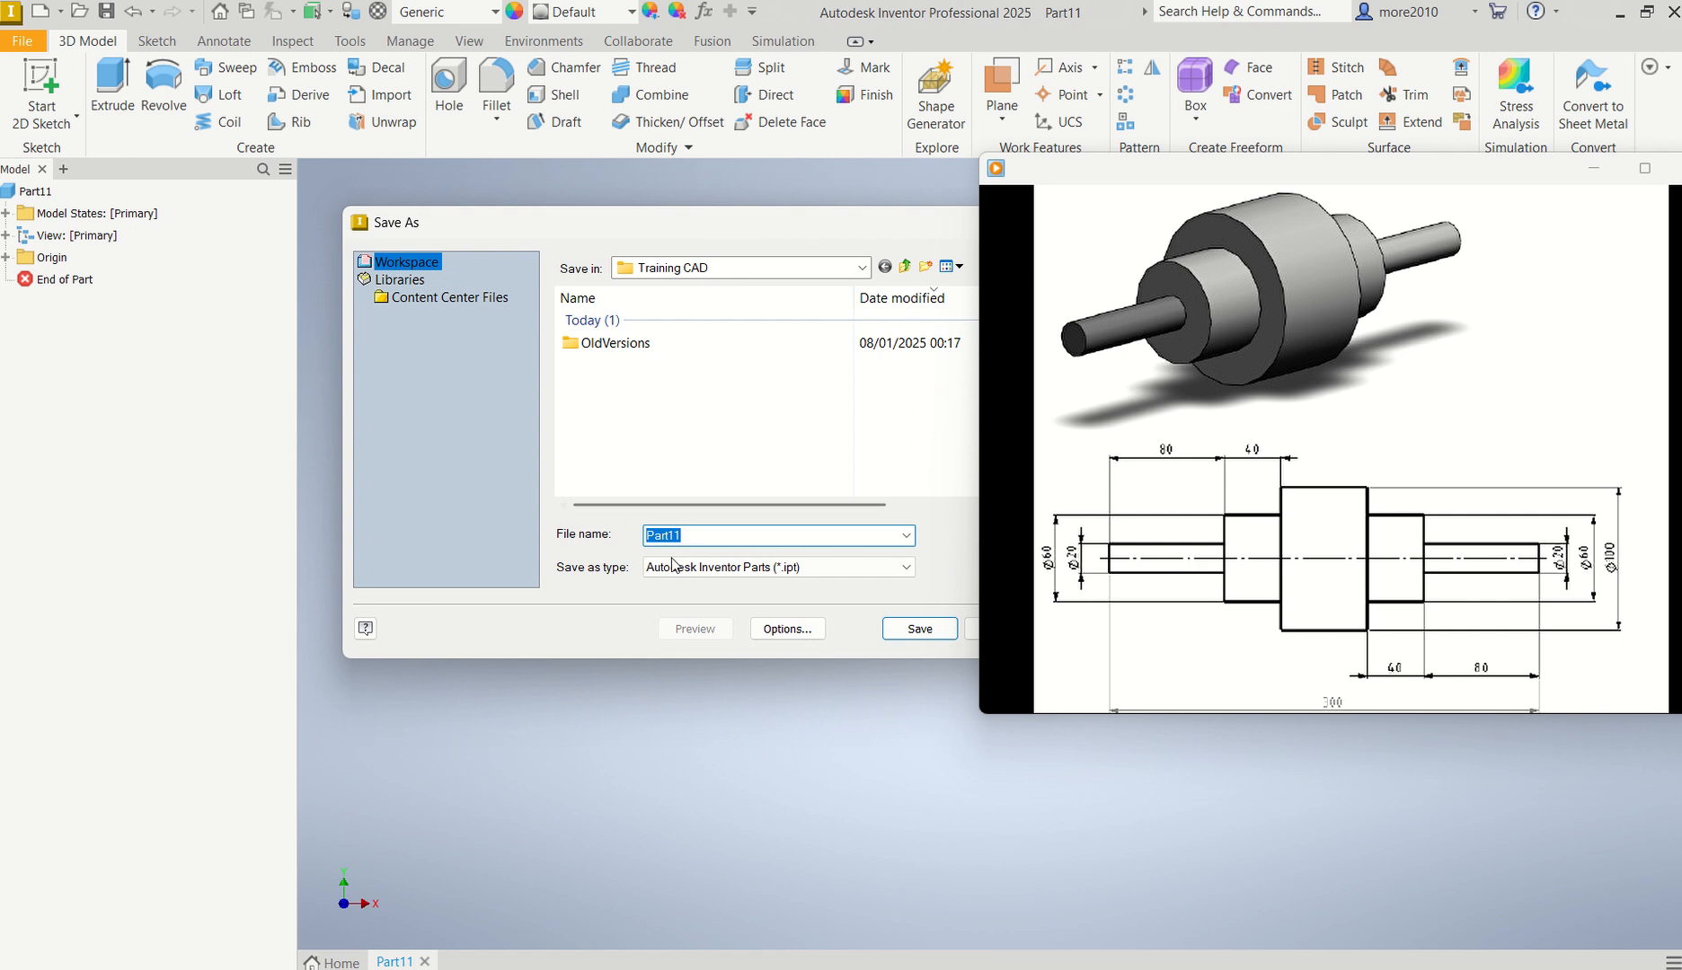
{"action": "type", "text": "S"}
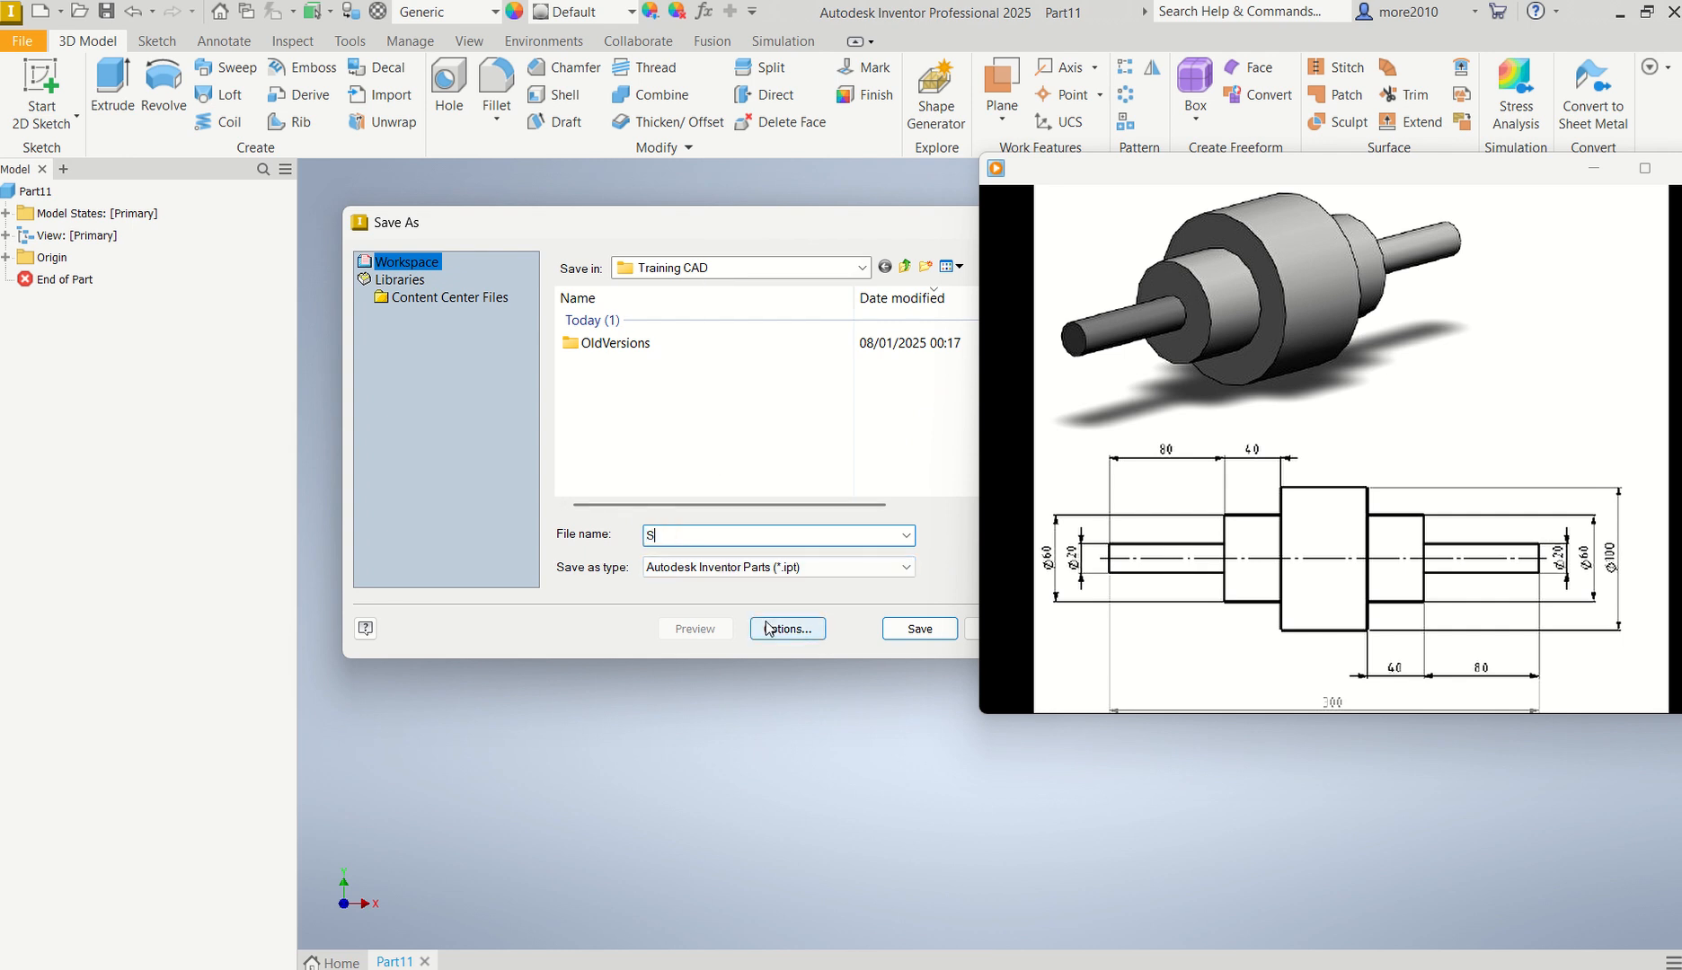
{"action": "type", "text": "tep Shaft"}
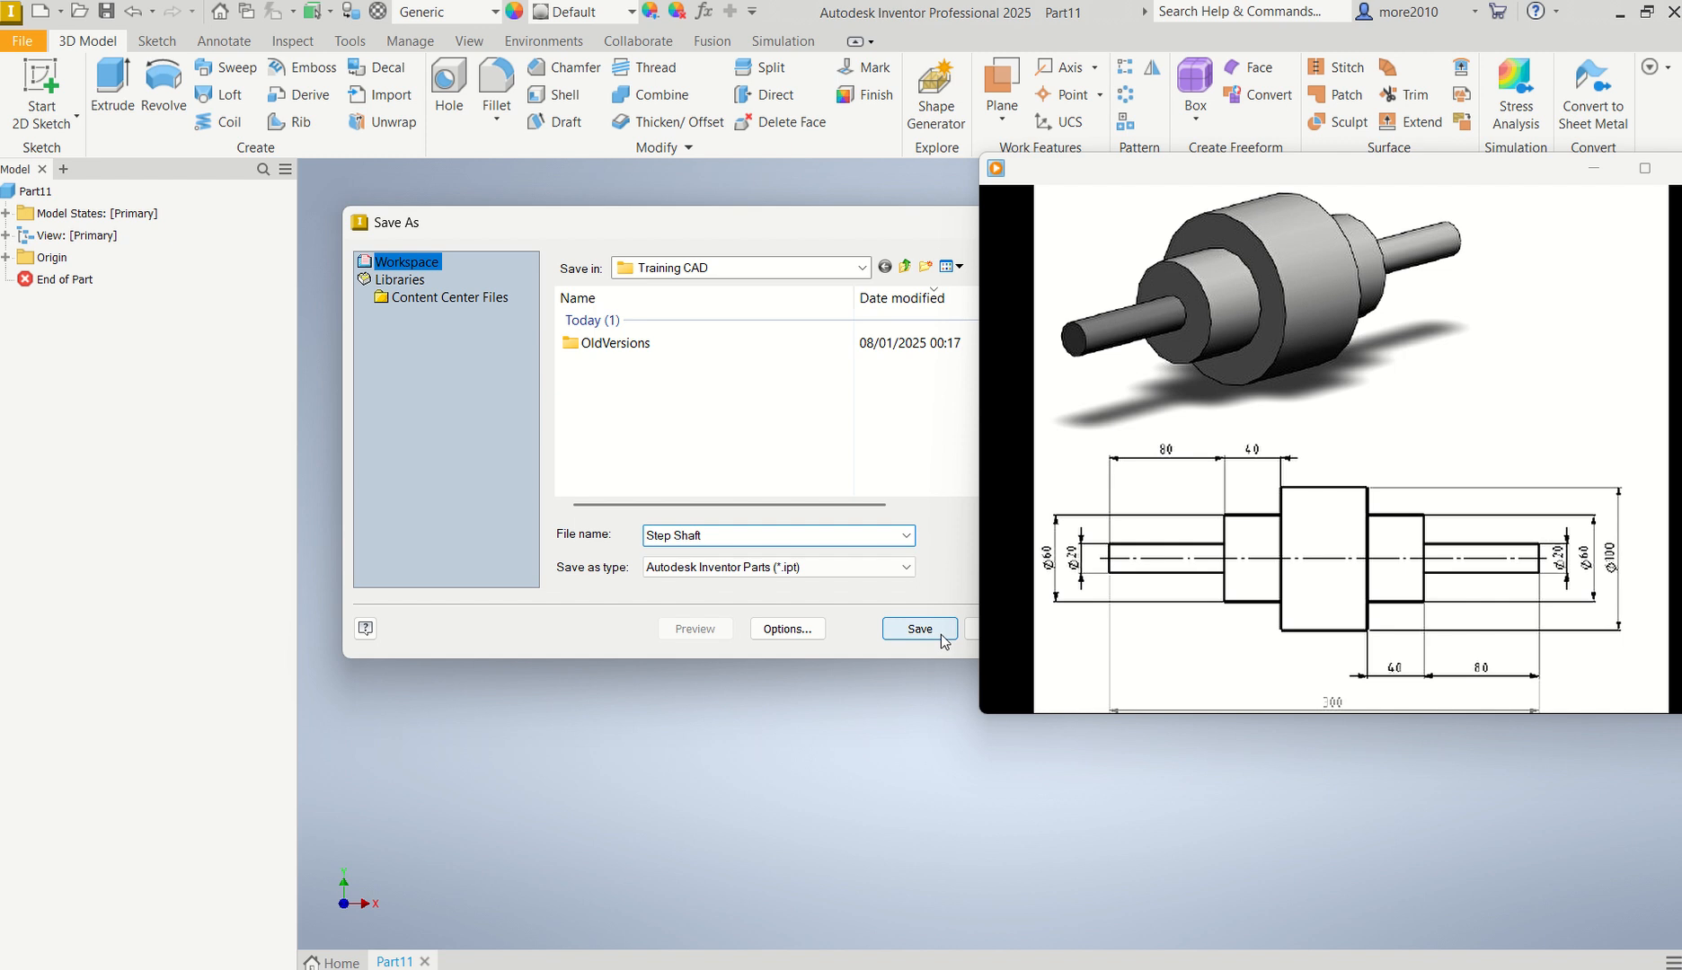
{"action": "left_click", "coordinate": [909, 635]}
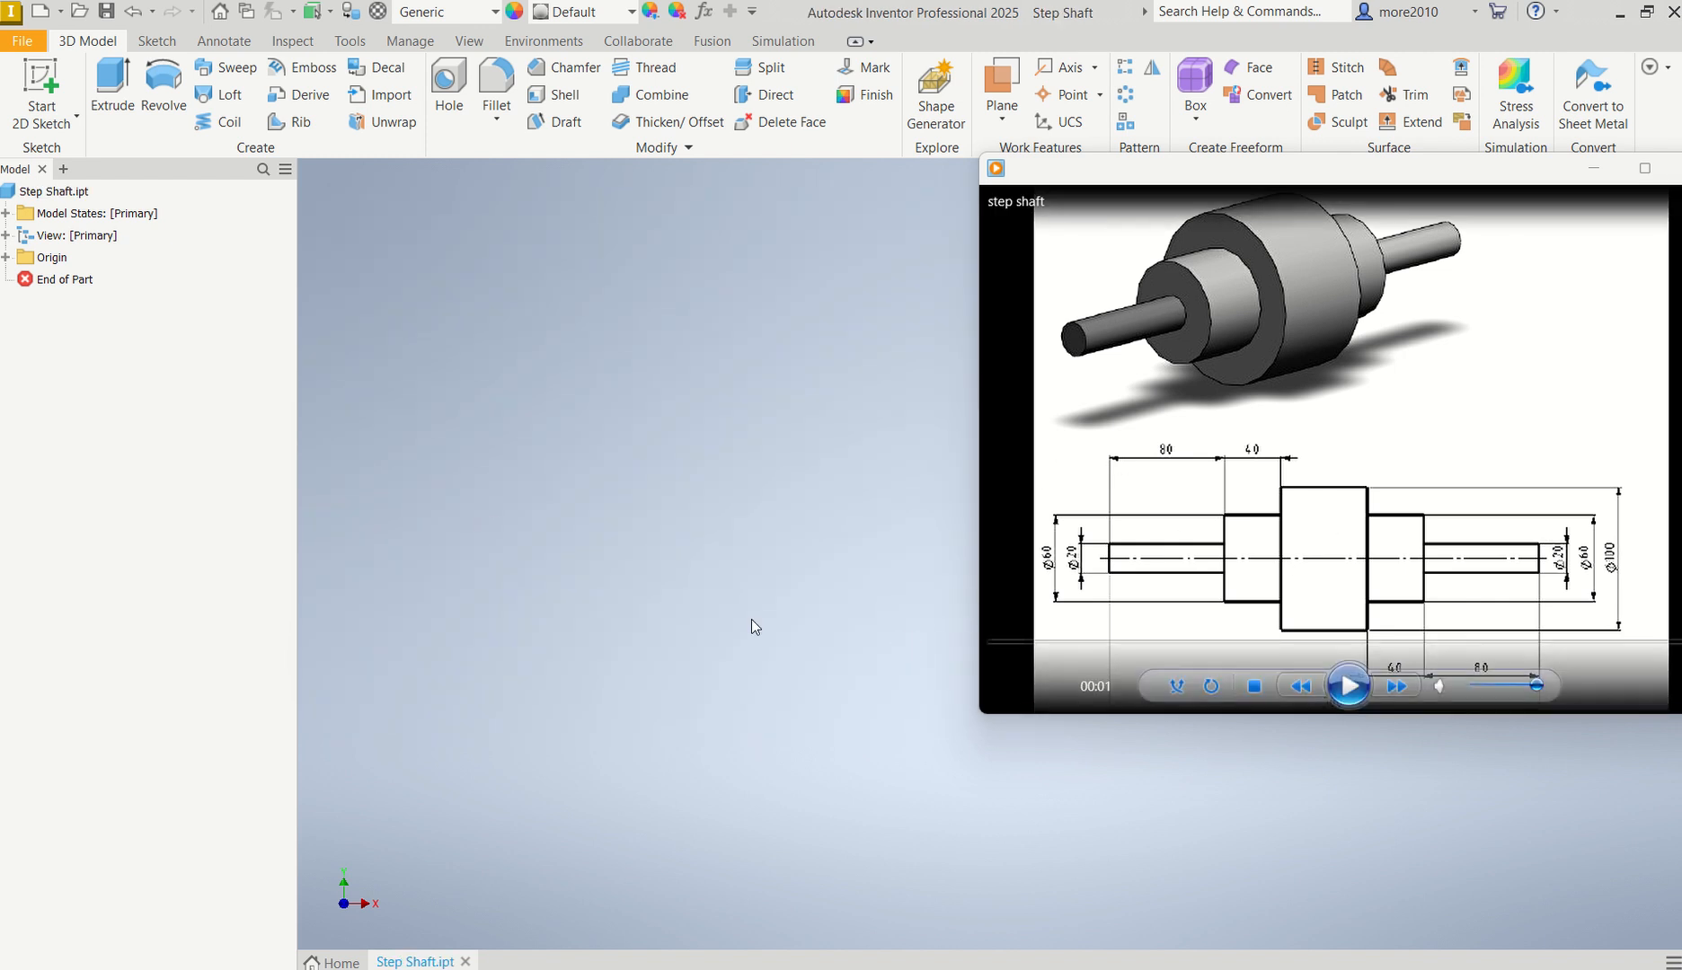
- Start a sketch on the XY plane and draw a 20 mm diameter circle centred on the origin
{"action": "left_click", "coordinate": [52, 87]}
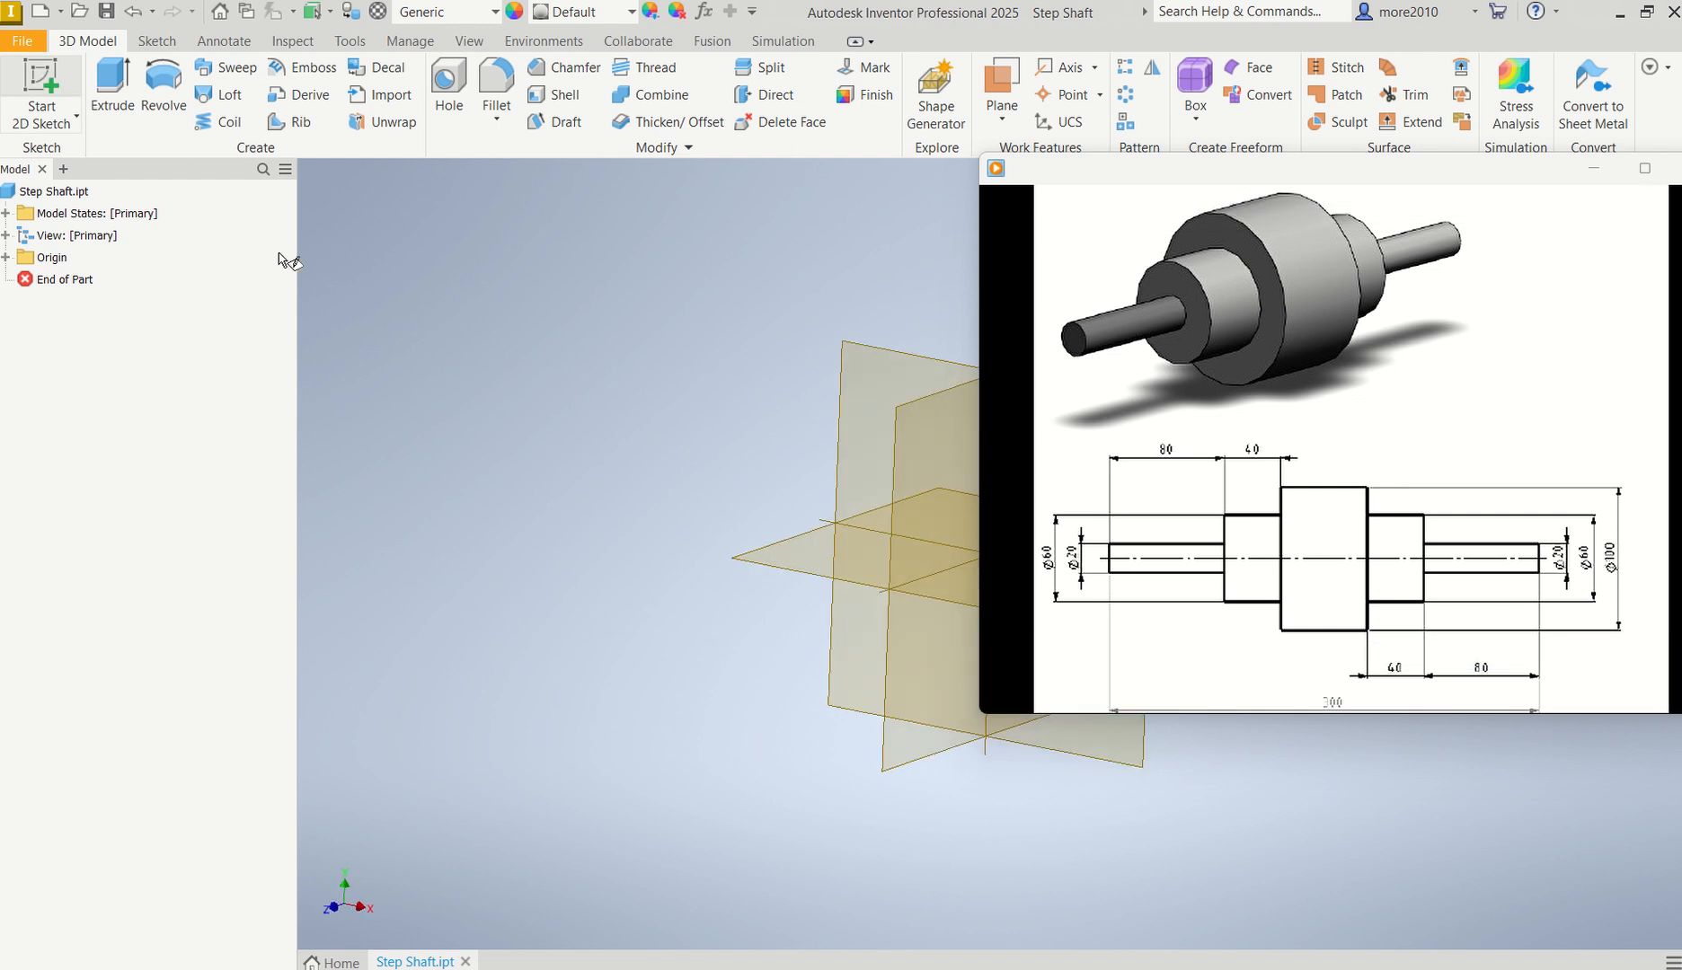
{"action": "middle_click_drag", "start_coordinate": [745, 322], "coordinate": [415, 331]}
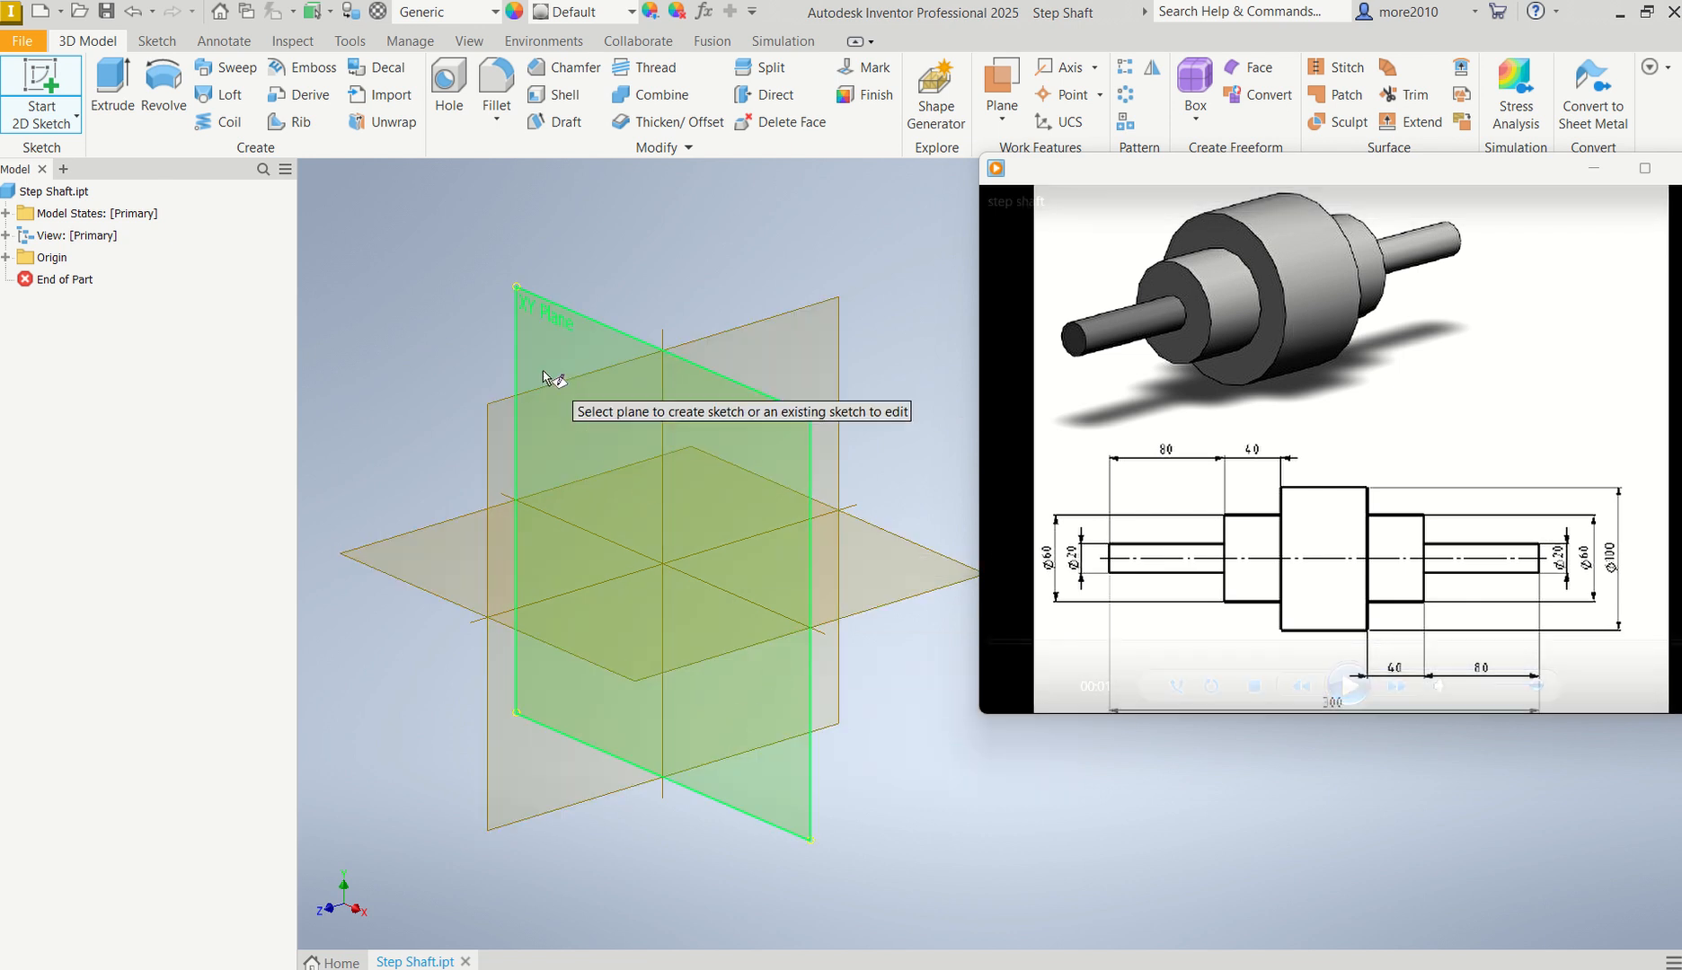
{"action": "left_click", "coordinate": [557, 344]}
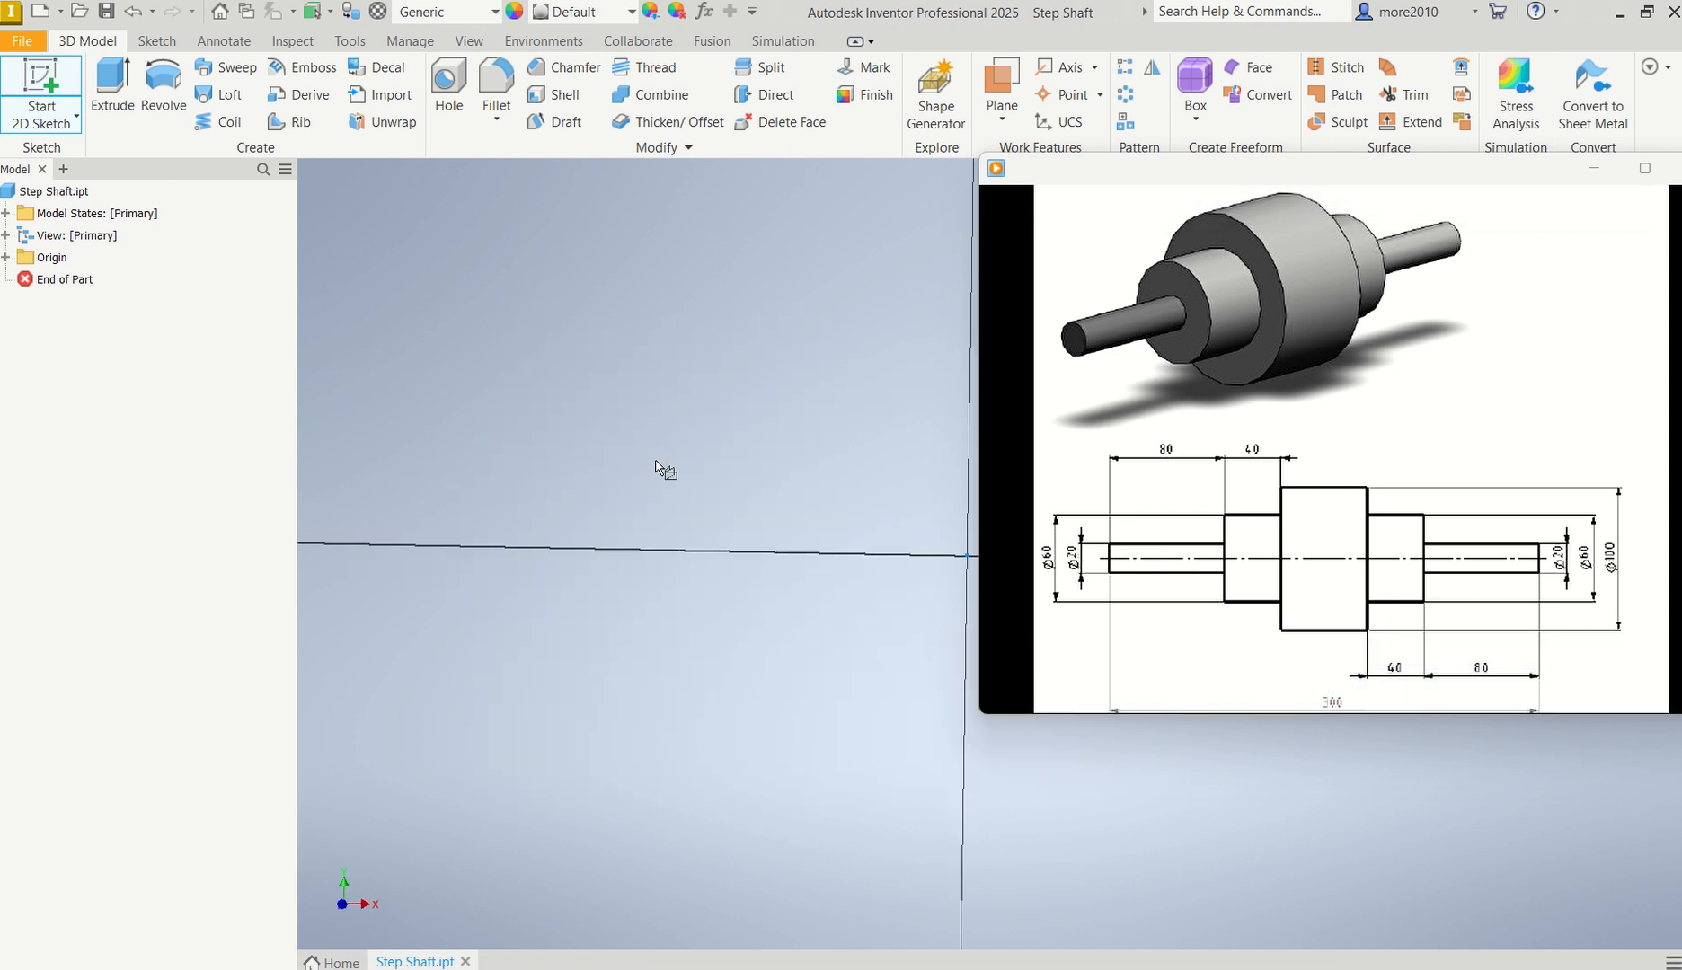
{"action": "middle_click_drag", "start_coordinate": [840, 476], "coordinate": [399, 488]}
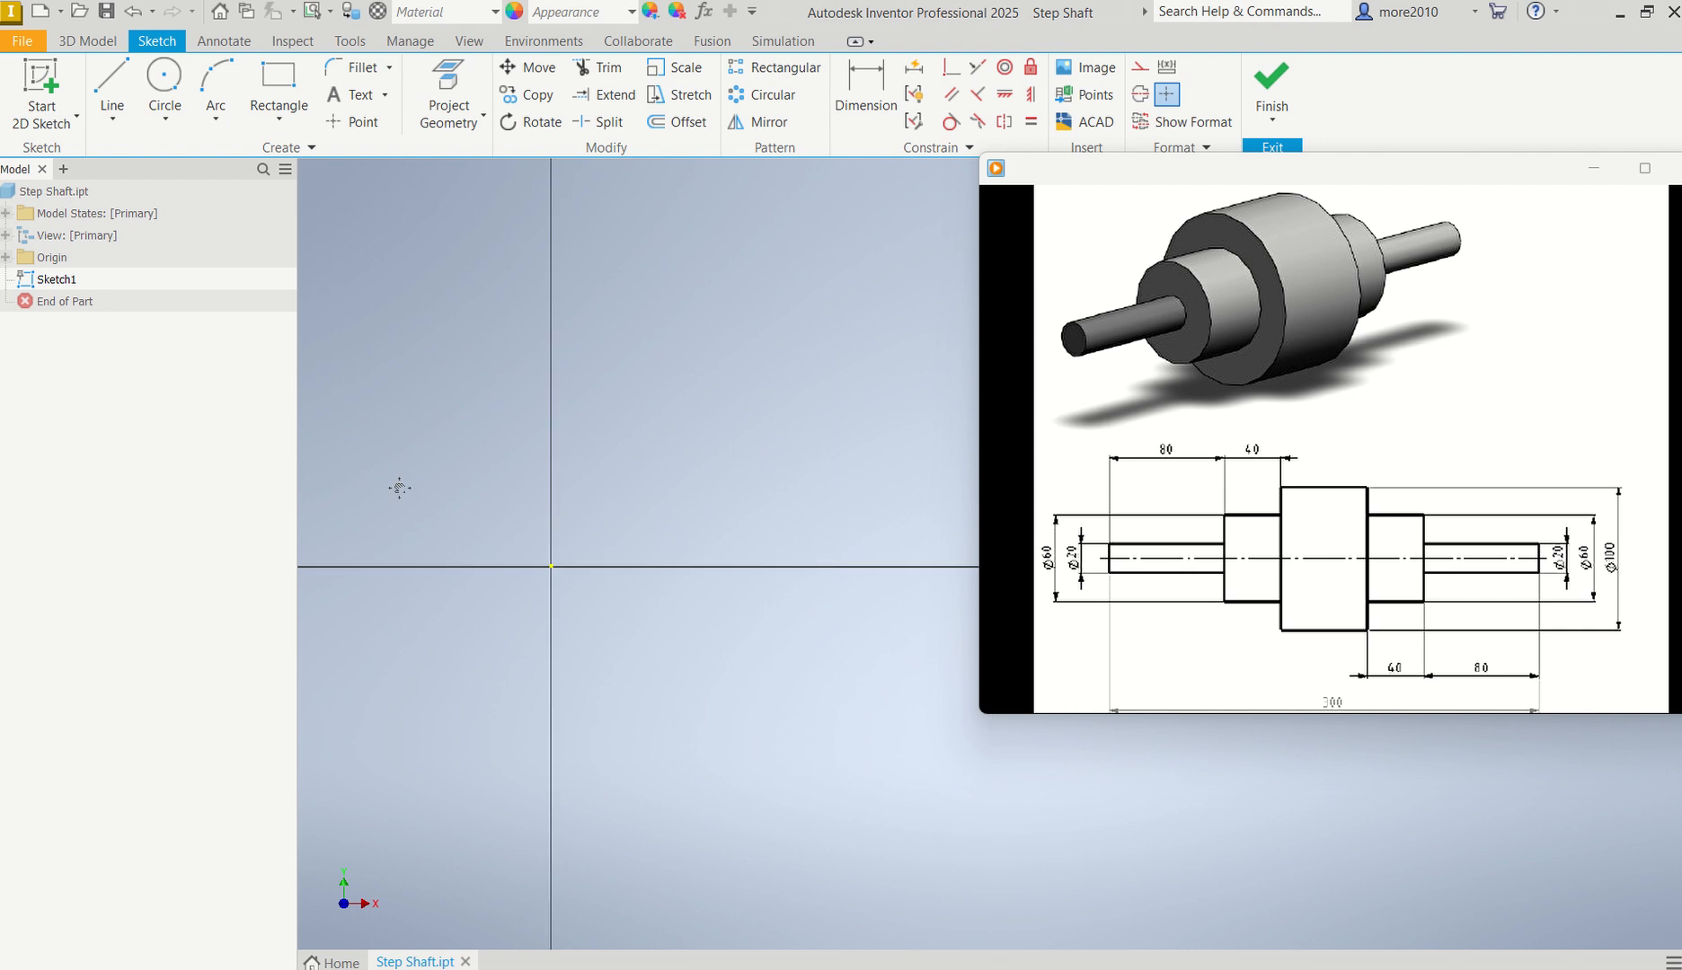
{"action": "left_click", "coordinate": [174, 77]}
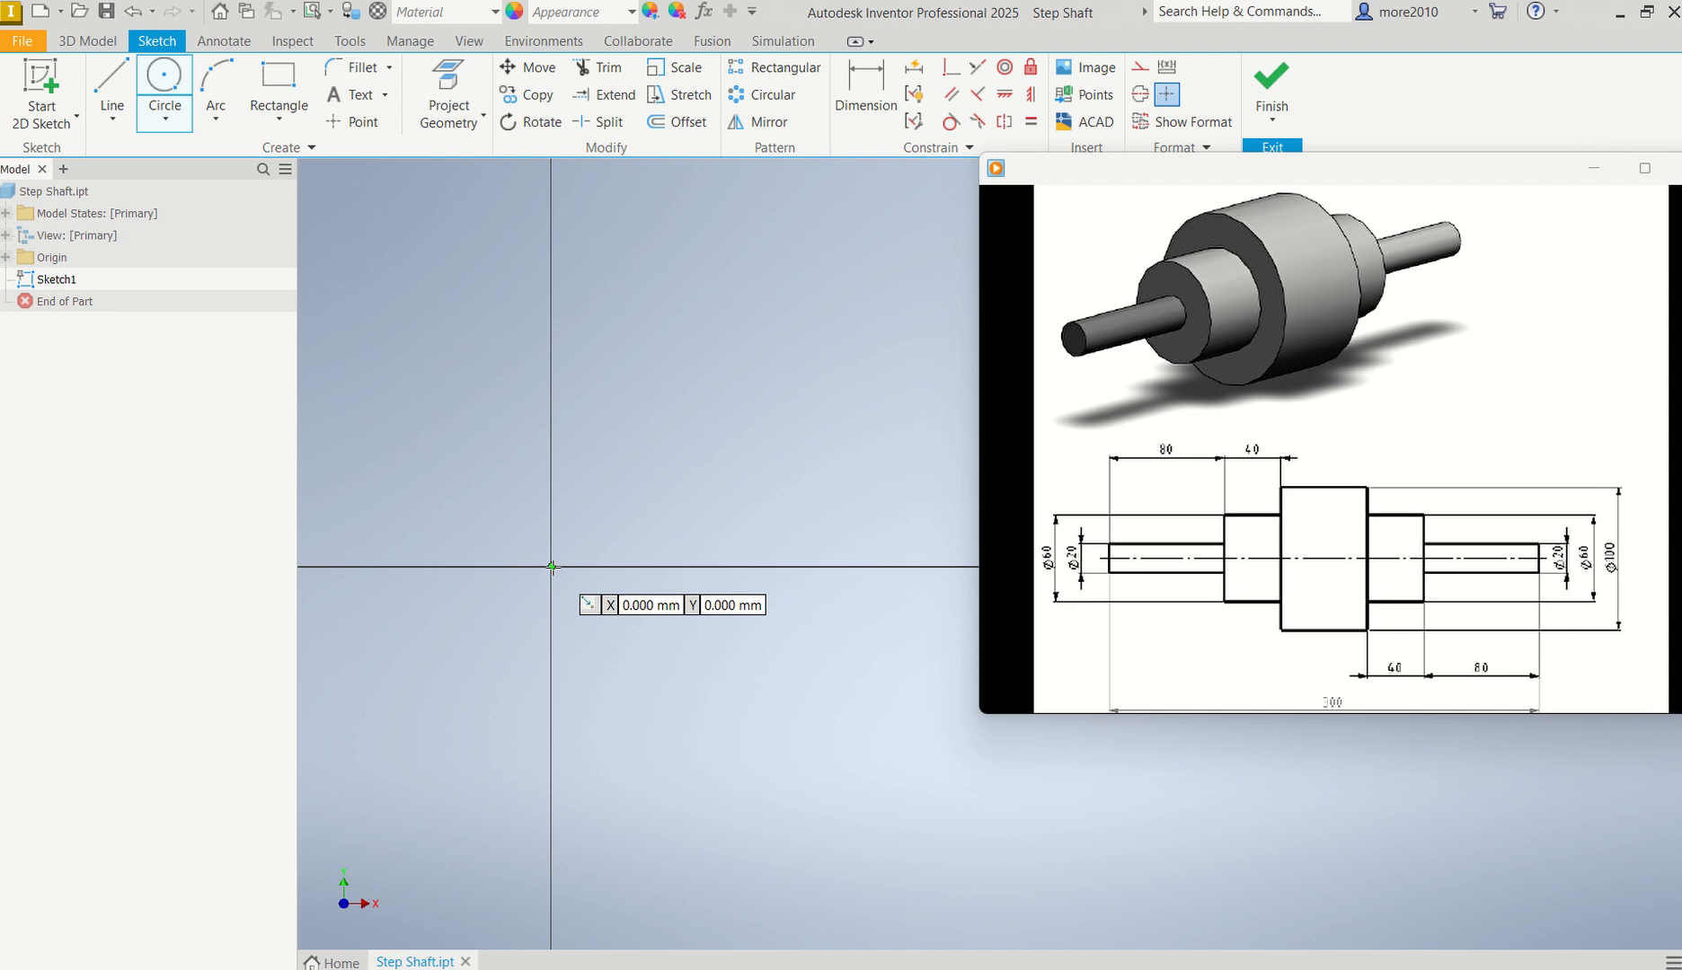
{"action": "left_click", "coordinate": [553, 566]}
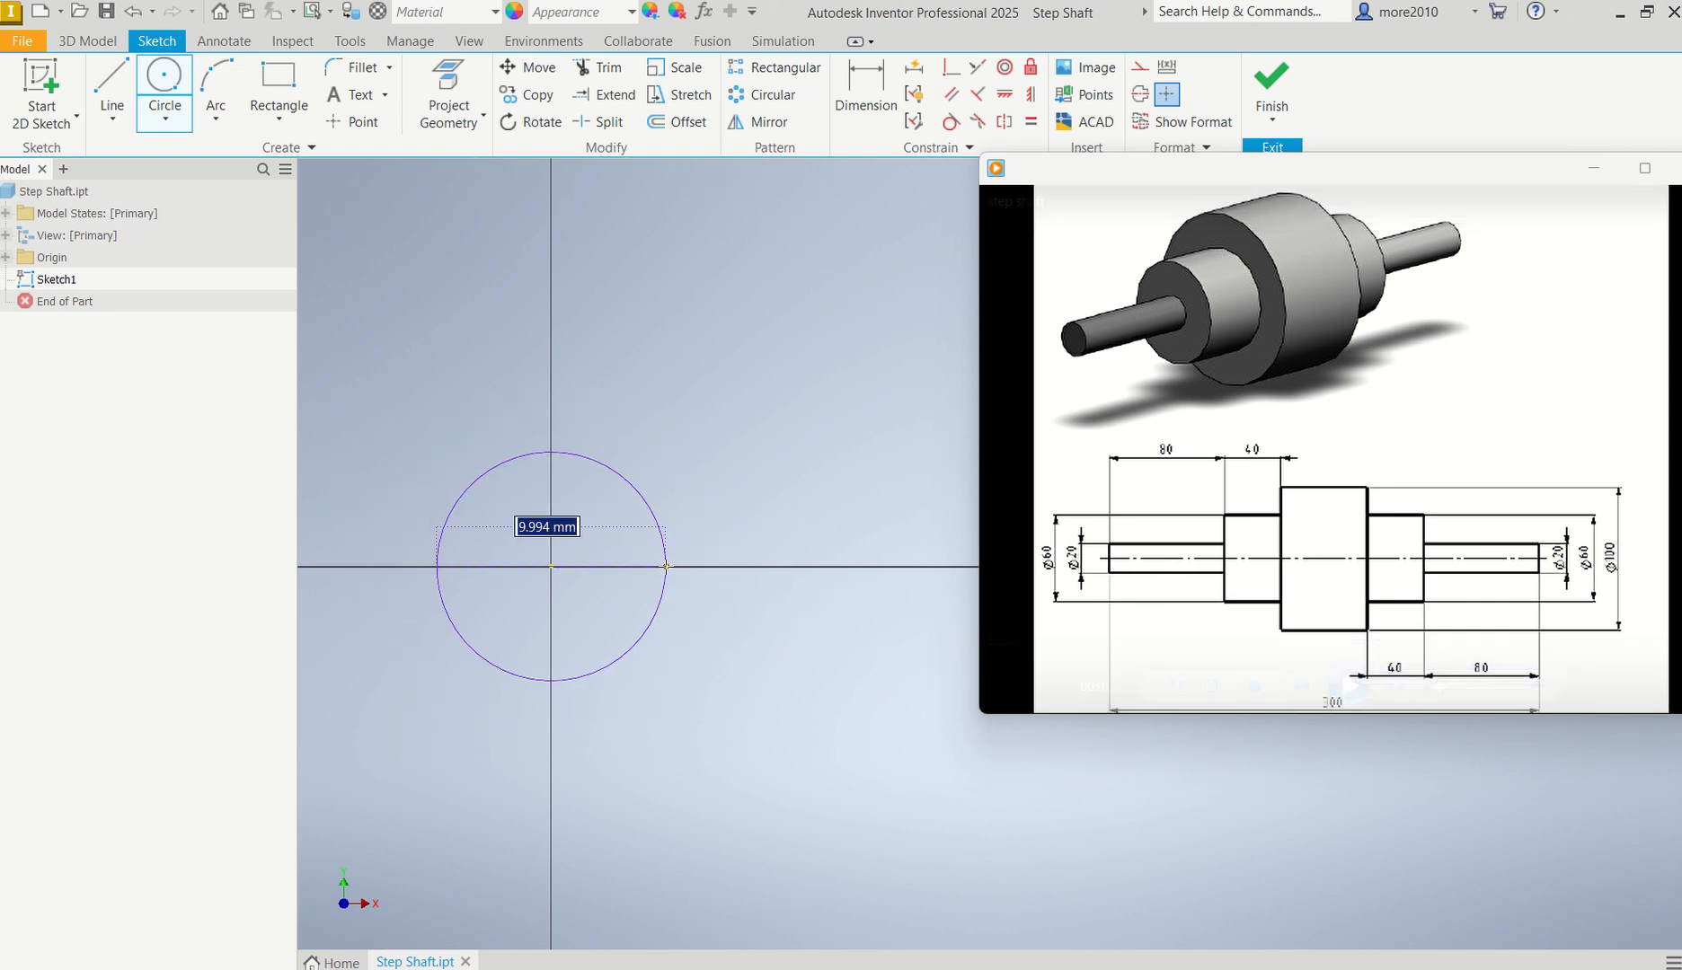
{"action": "type", "text": "20"}
{"action": "key", "text": "Return"}
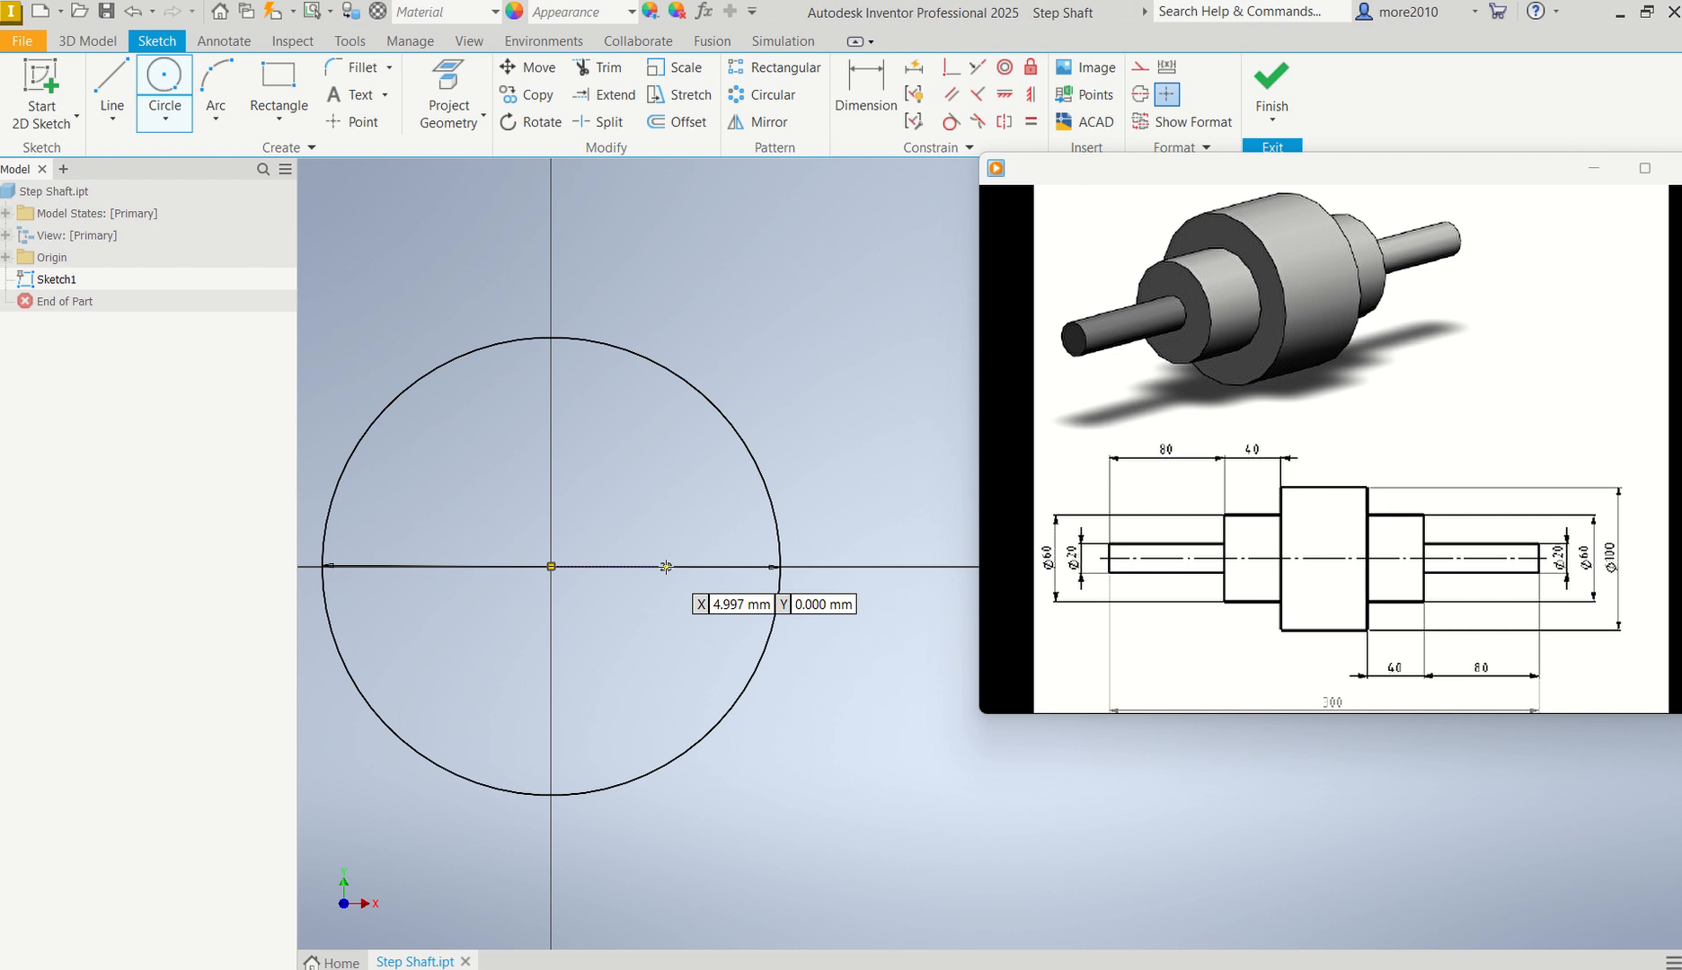
- Extrude the 20 mm circle by 80 mm to form the first shaft section
{"action": "scroll", "coordinate": [702, 565], "scroll_direction": "down", "scroll_amount": 1}
{"action": "scroll", "coordinate": [702, 565], "scroll_direction": "up", "scroll_amount": 4}
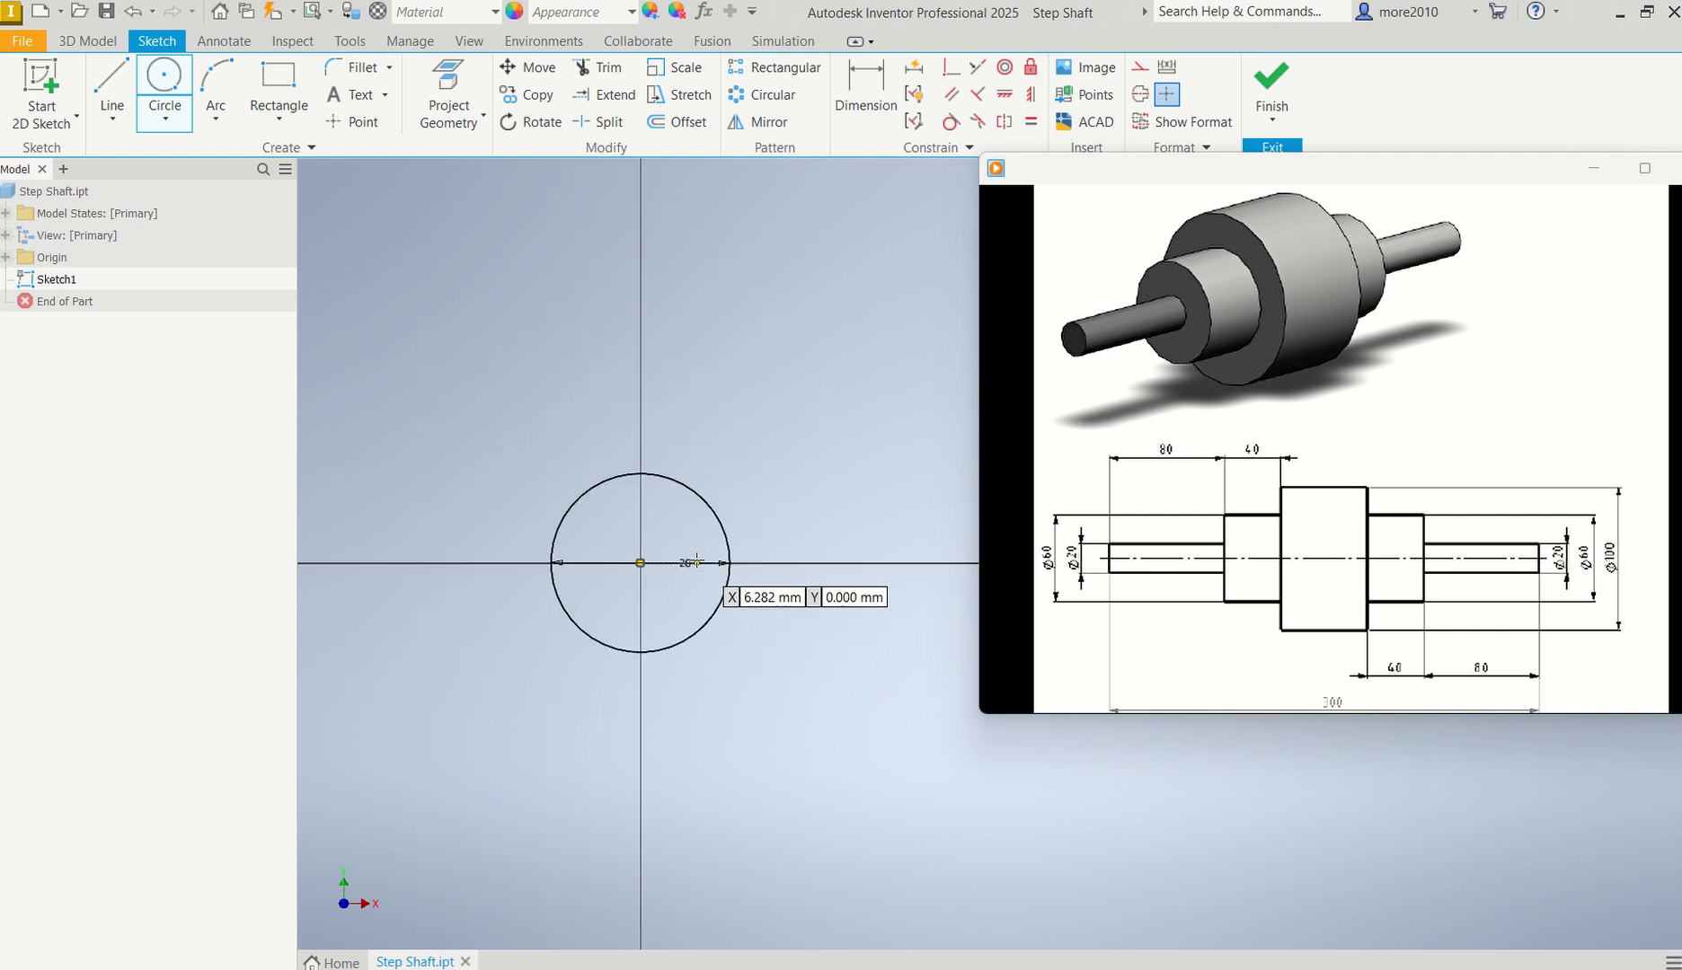
{"action": "key", "text": "e"}
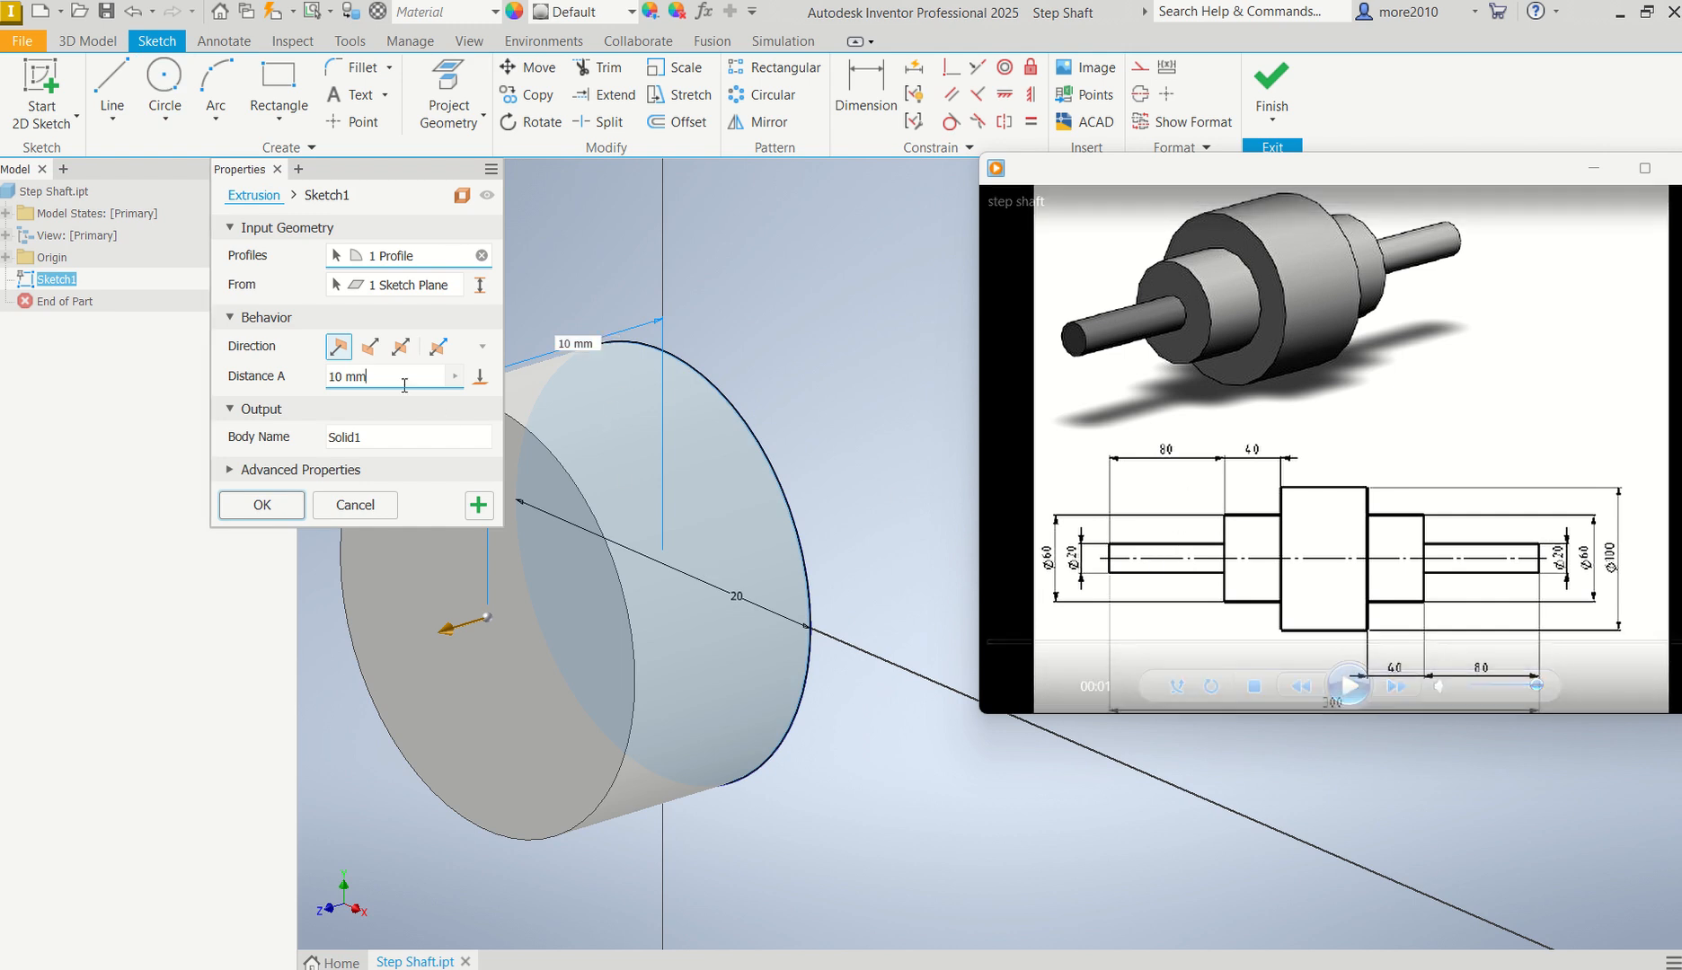
{"action": "left_click_drag", "start_coordinate": [401, 383], "coordinate": [299, 387]}
{"action": "type", "text": "8"}
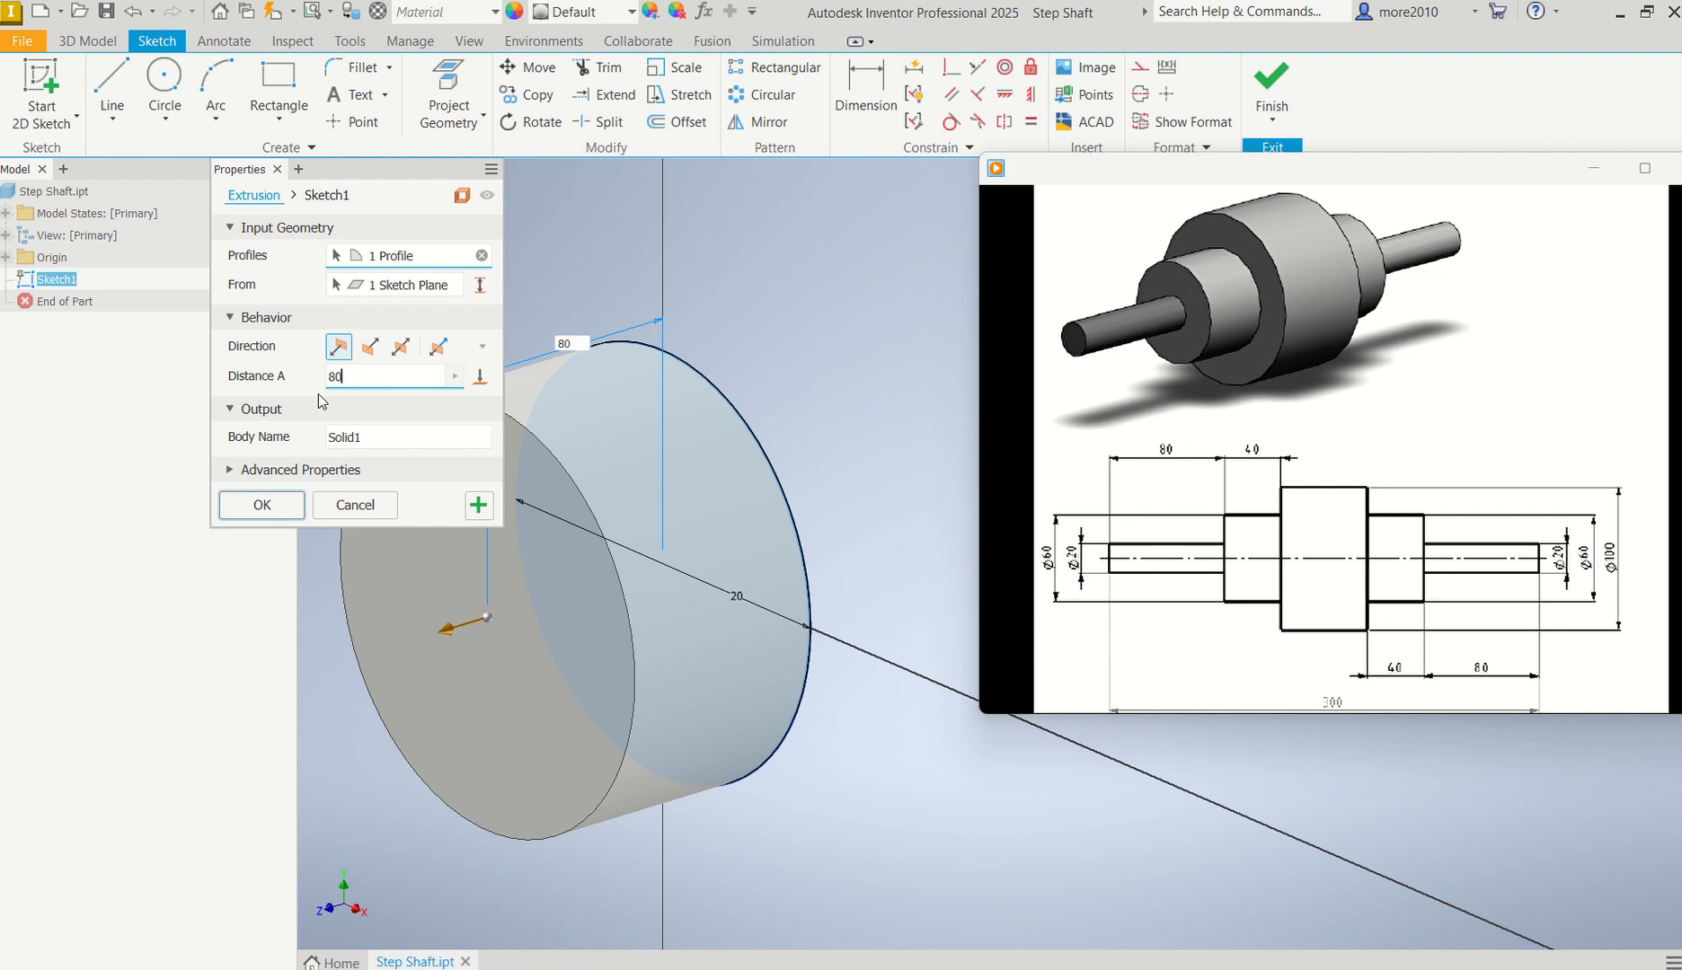
{"action": "type", "text": "0"}
{"action": "key", "text": "Return"}
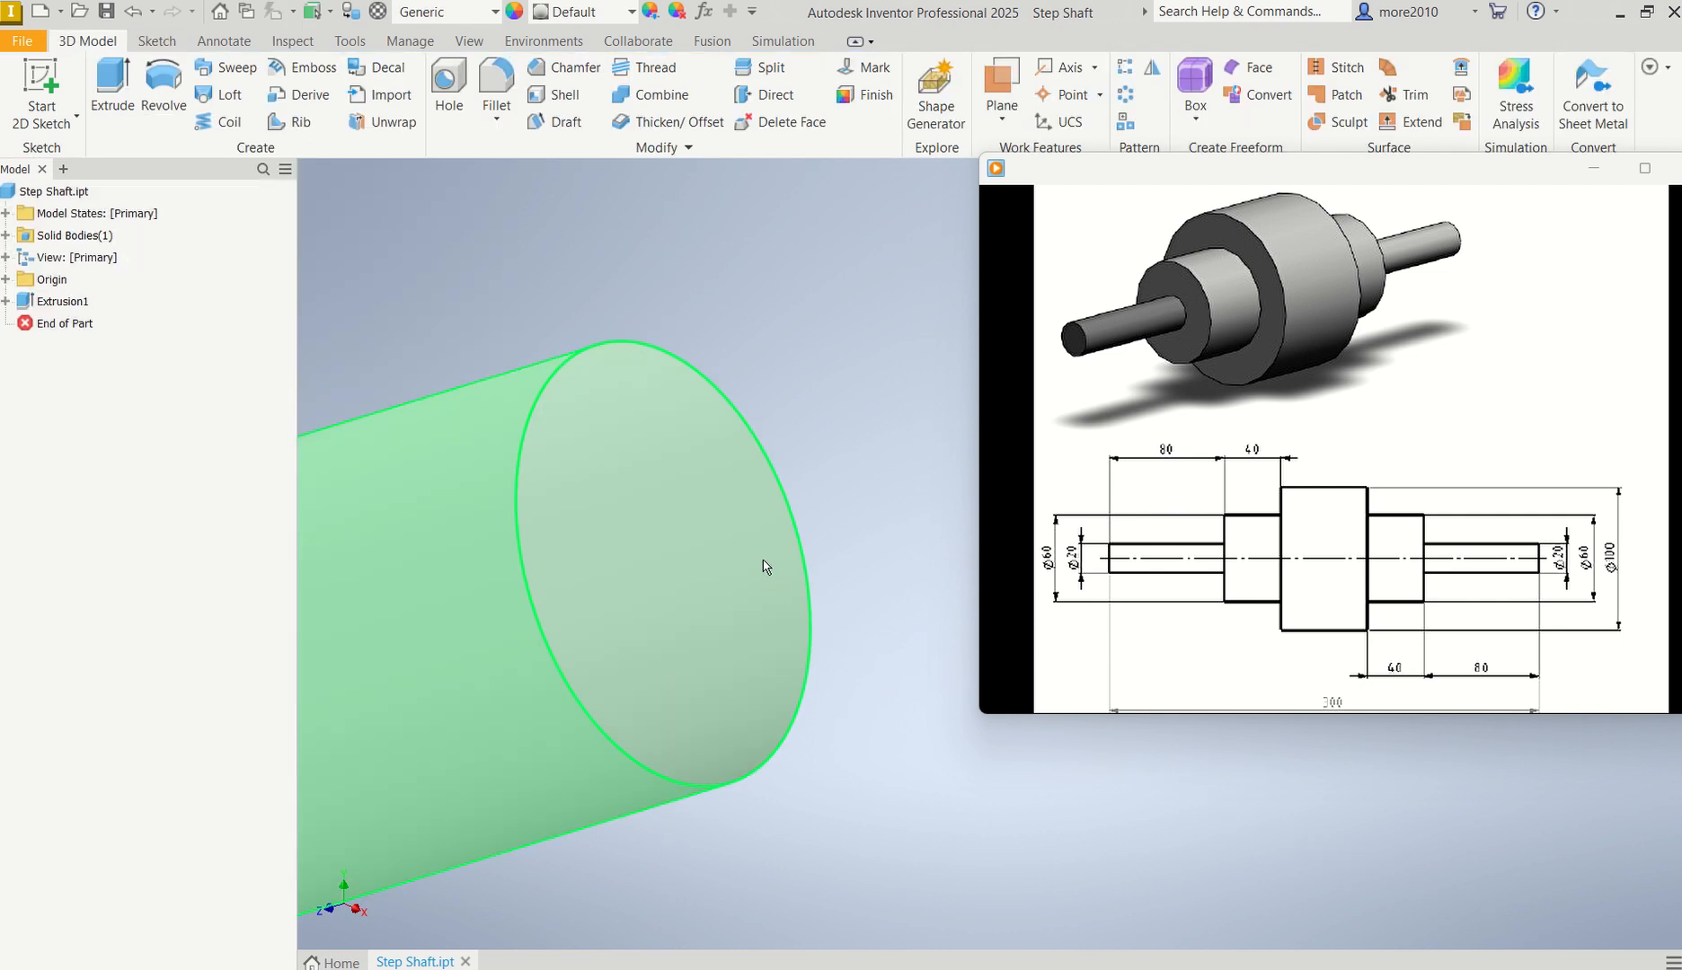
- Start a sketch on the rear end face of the 20 mm shaft and draw a concentric 60 mm diameter circle
{"action": "scroll", "coordinate": [764, 566], "scroll_direction": "up", "scroll_amount": 5}
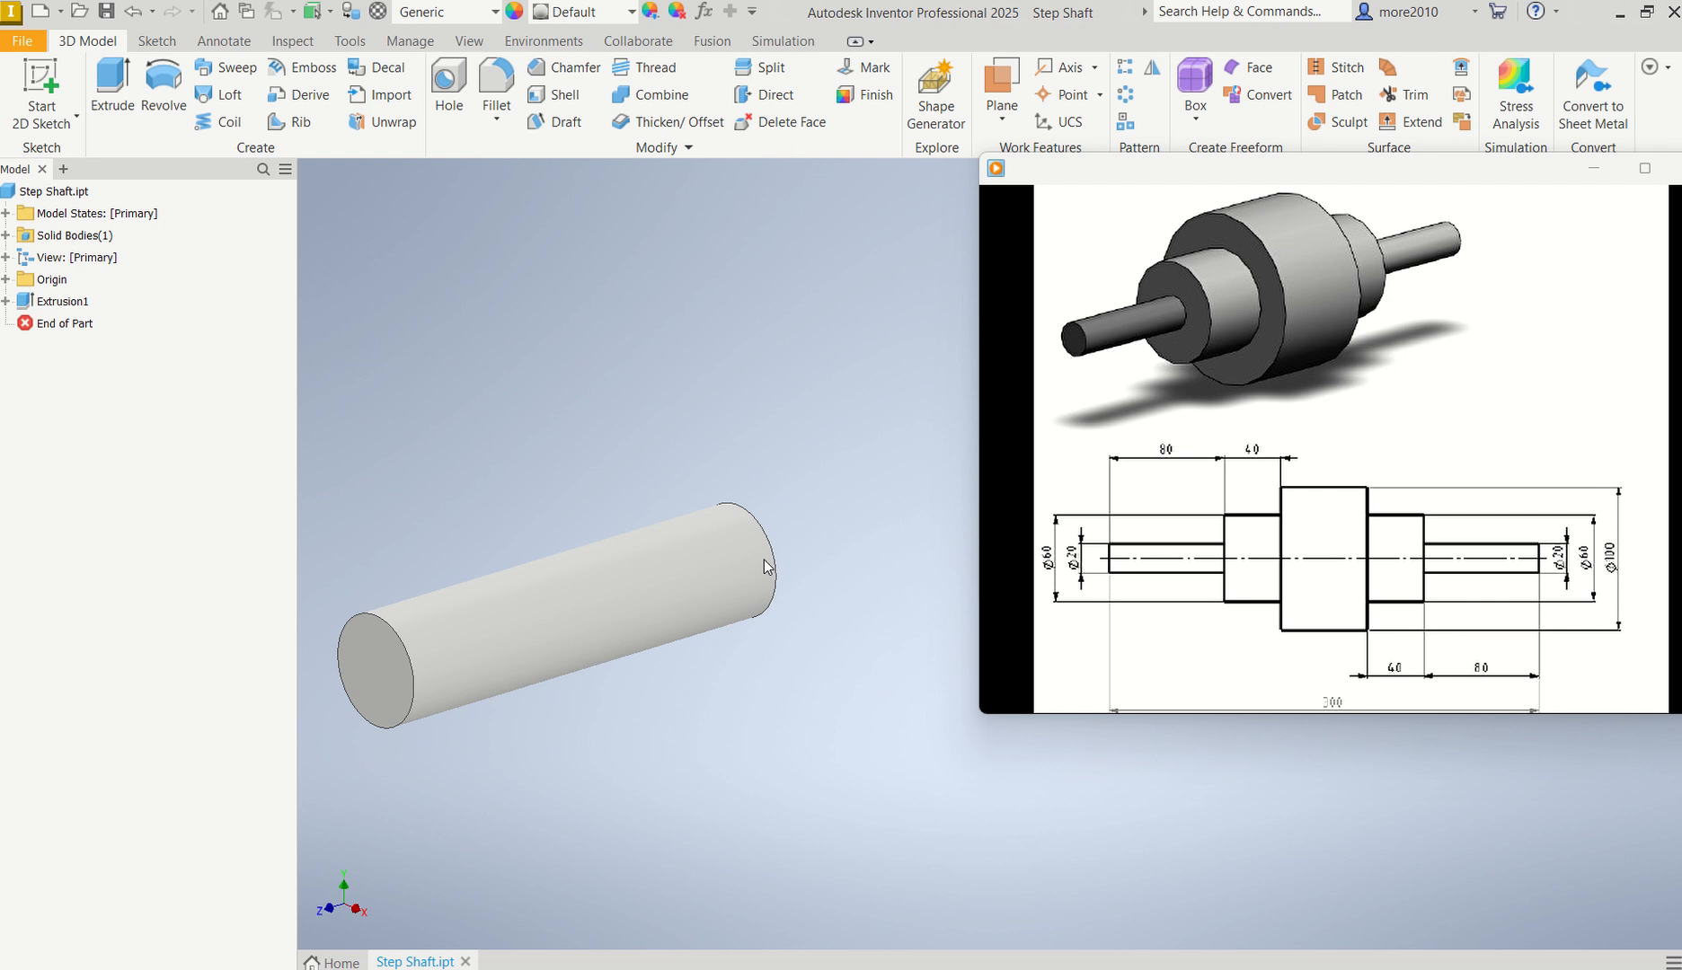
{"action": "middle_click_drag", "start_coordinate": [818, 627], "coordinate": [722, 691], "text": "shift"}
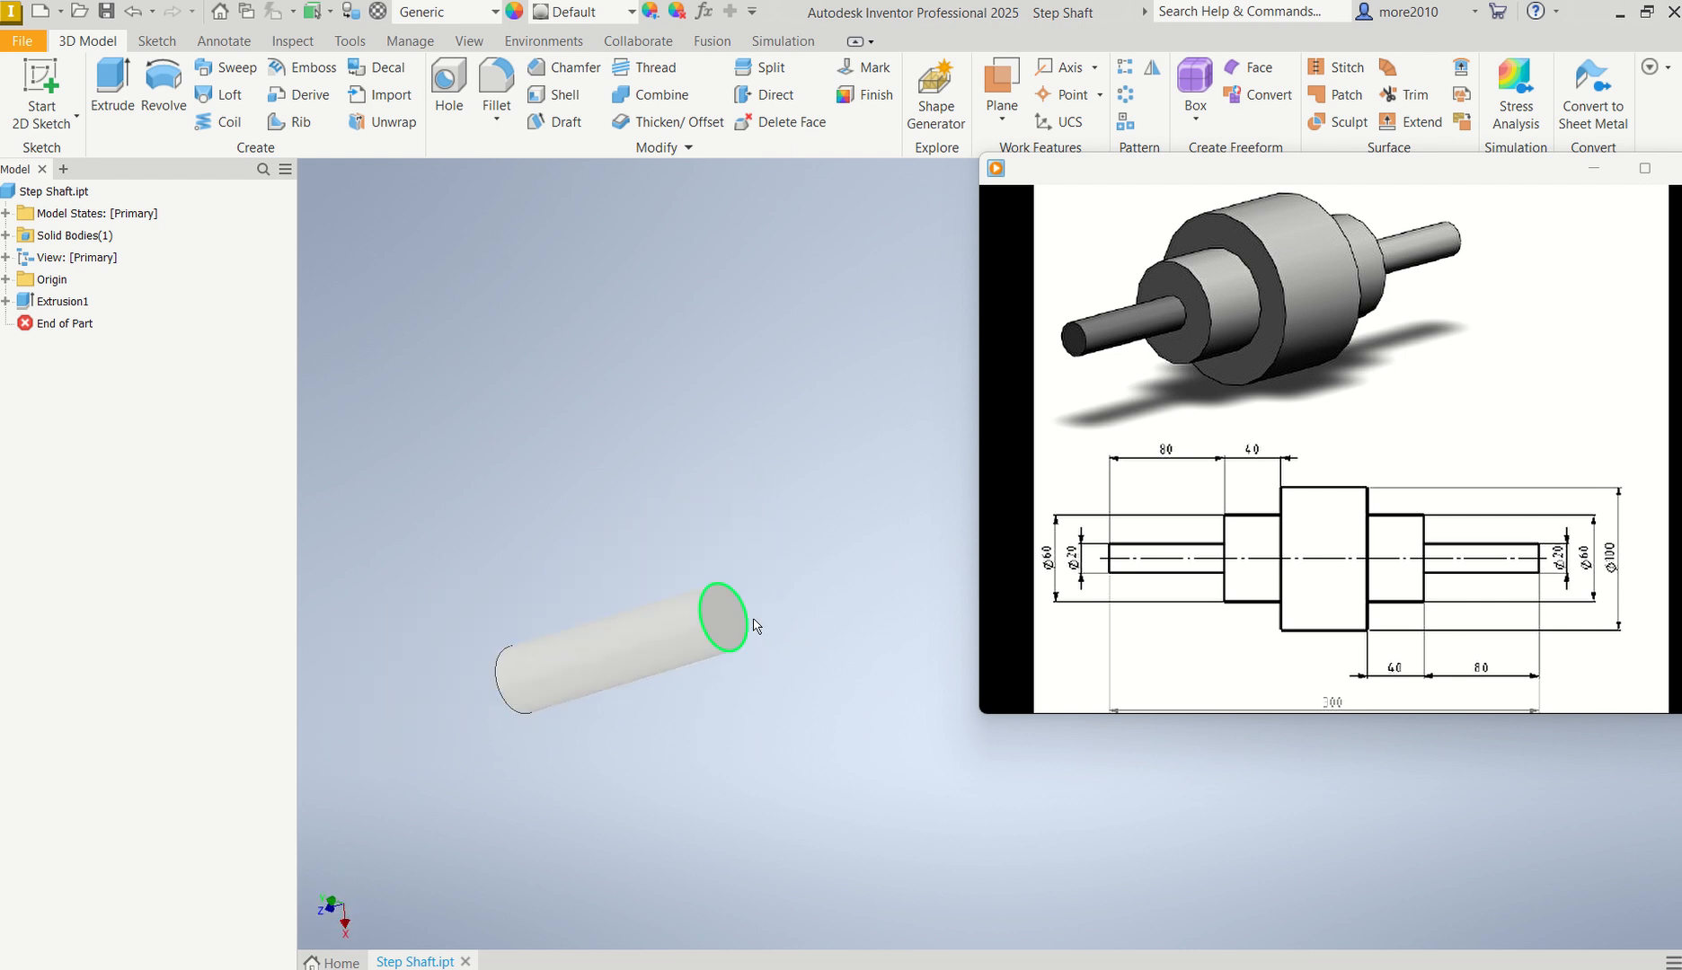
{"action": "scroll", "coordinate": [750, 628], "scroll_direction": "down", "scroll_amount": 2}
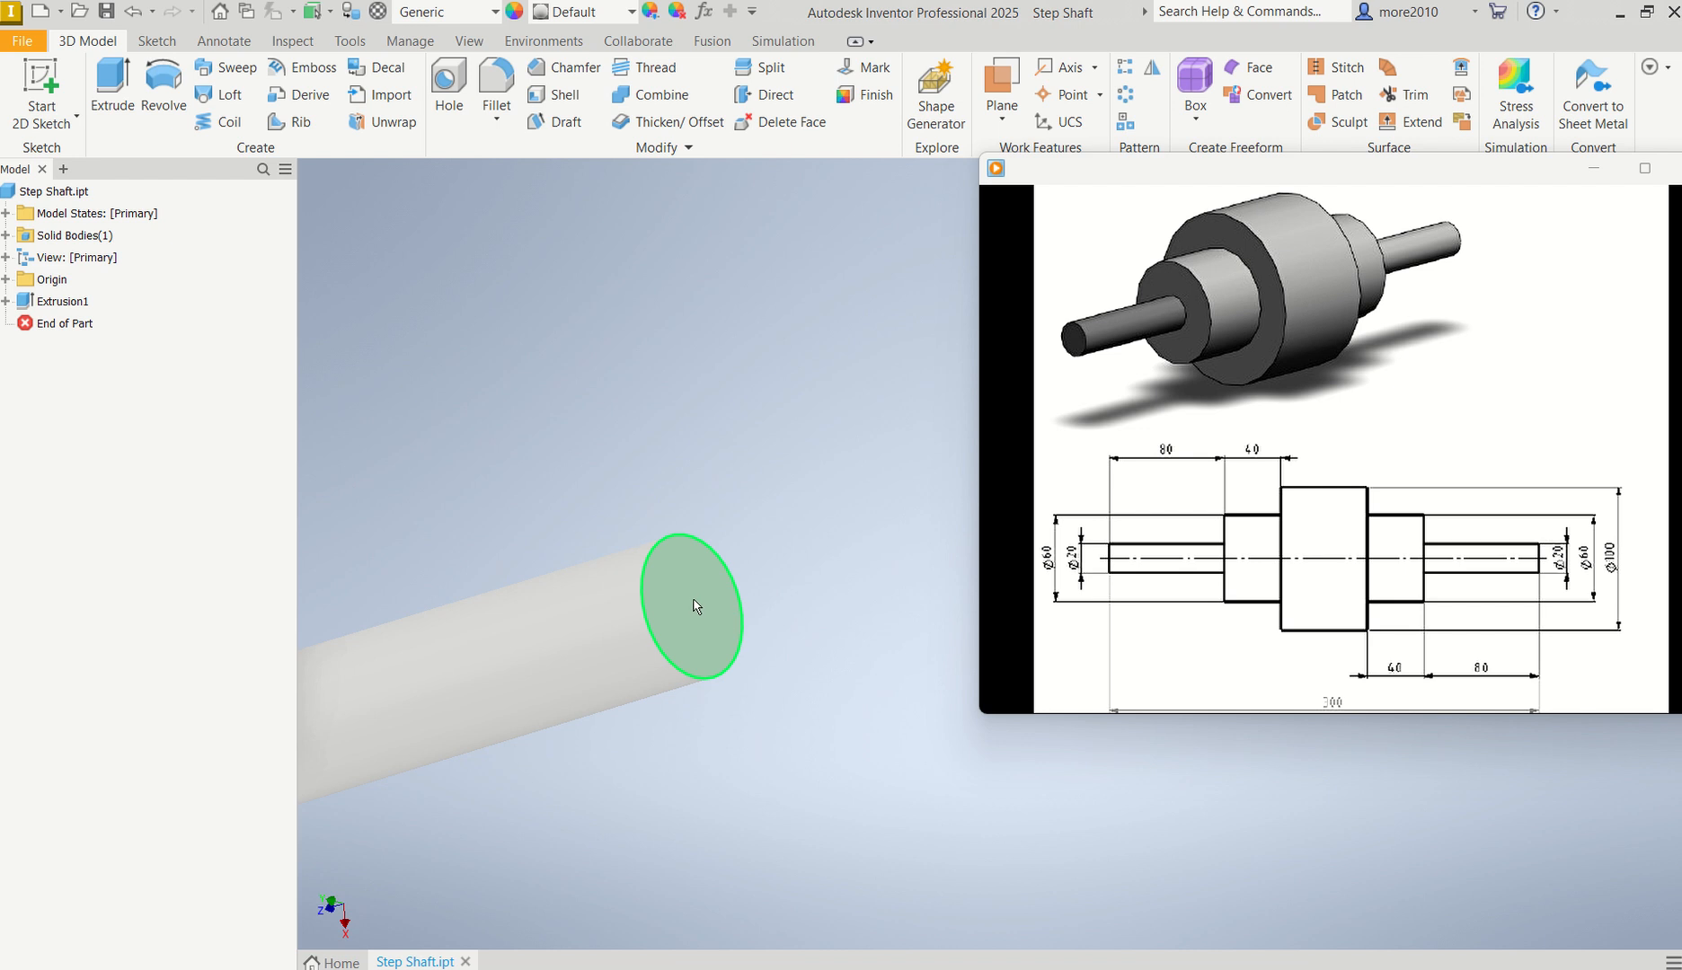
{"action": "left_click", "coordinate": [693, 600]}
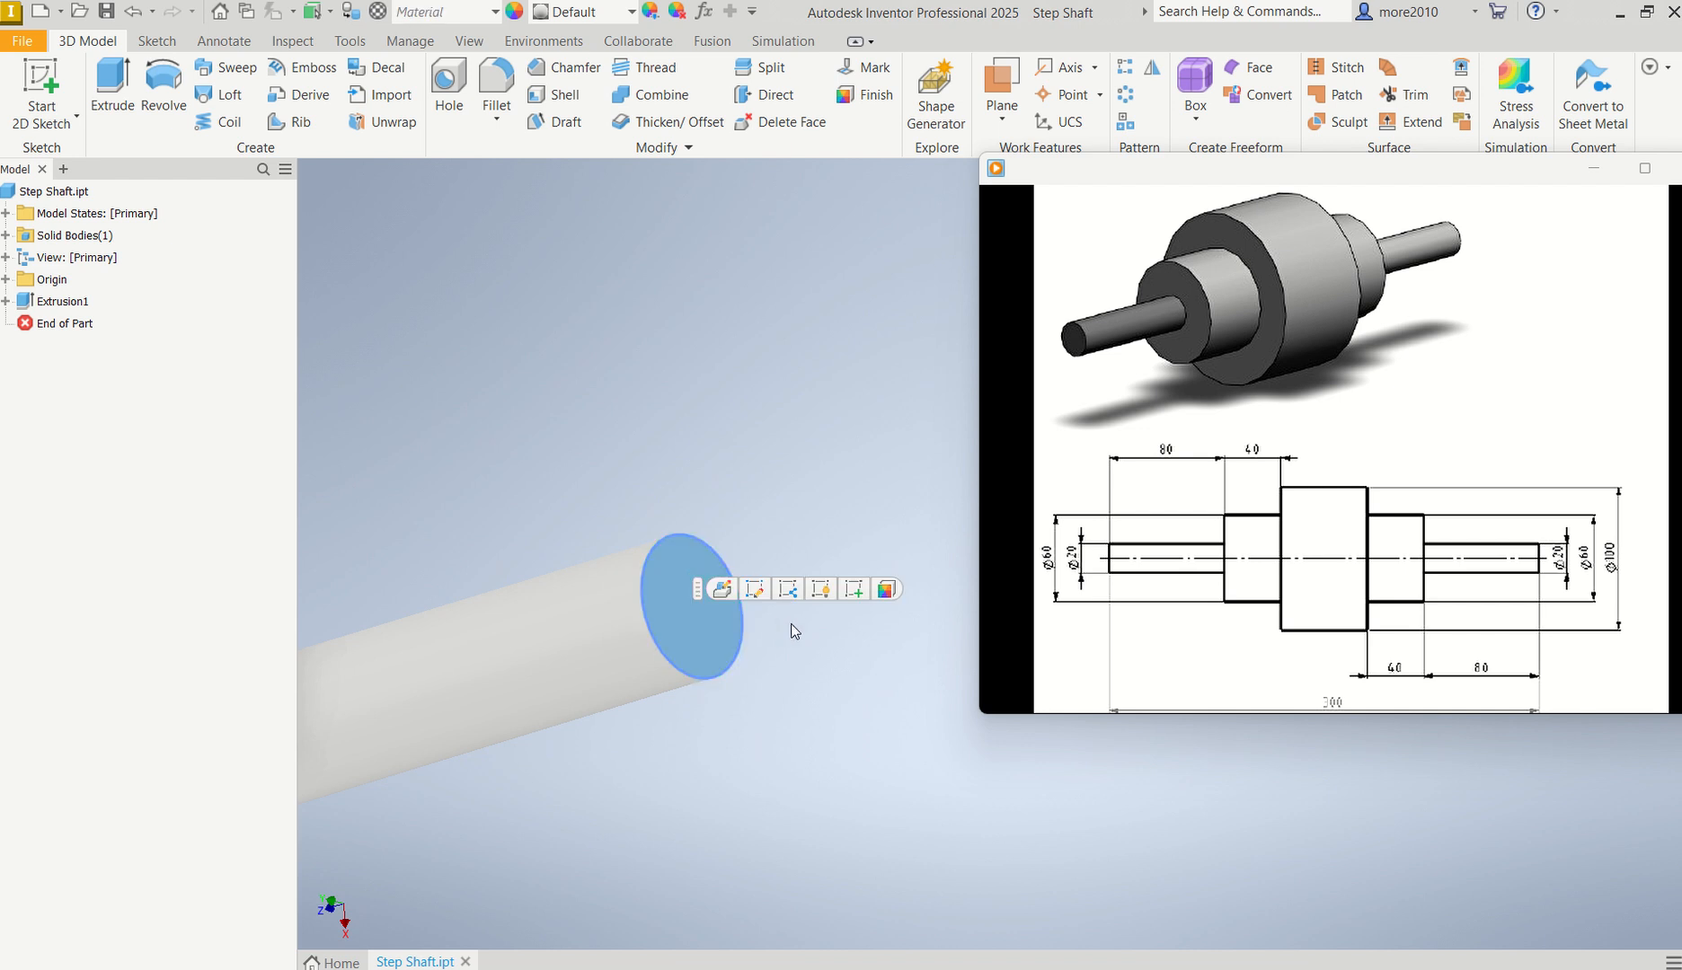
{"action": "left_click", "coordinate": [854, 593]}
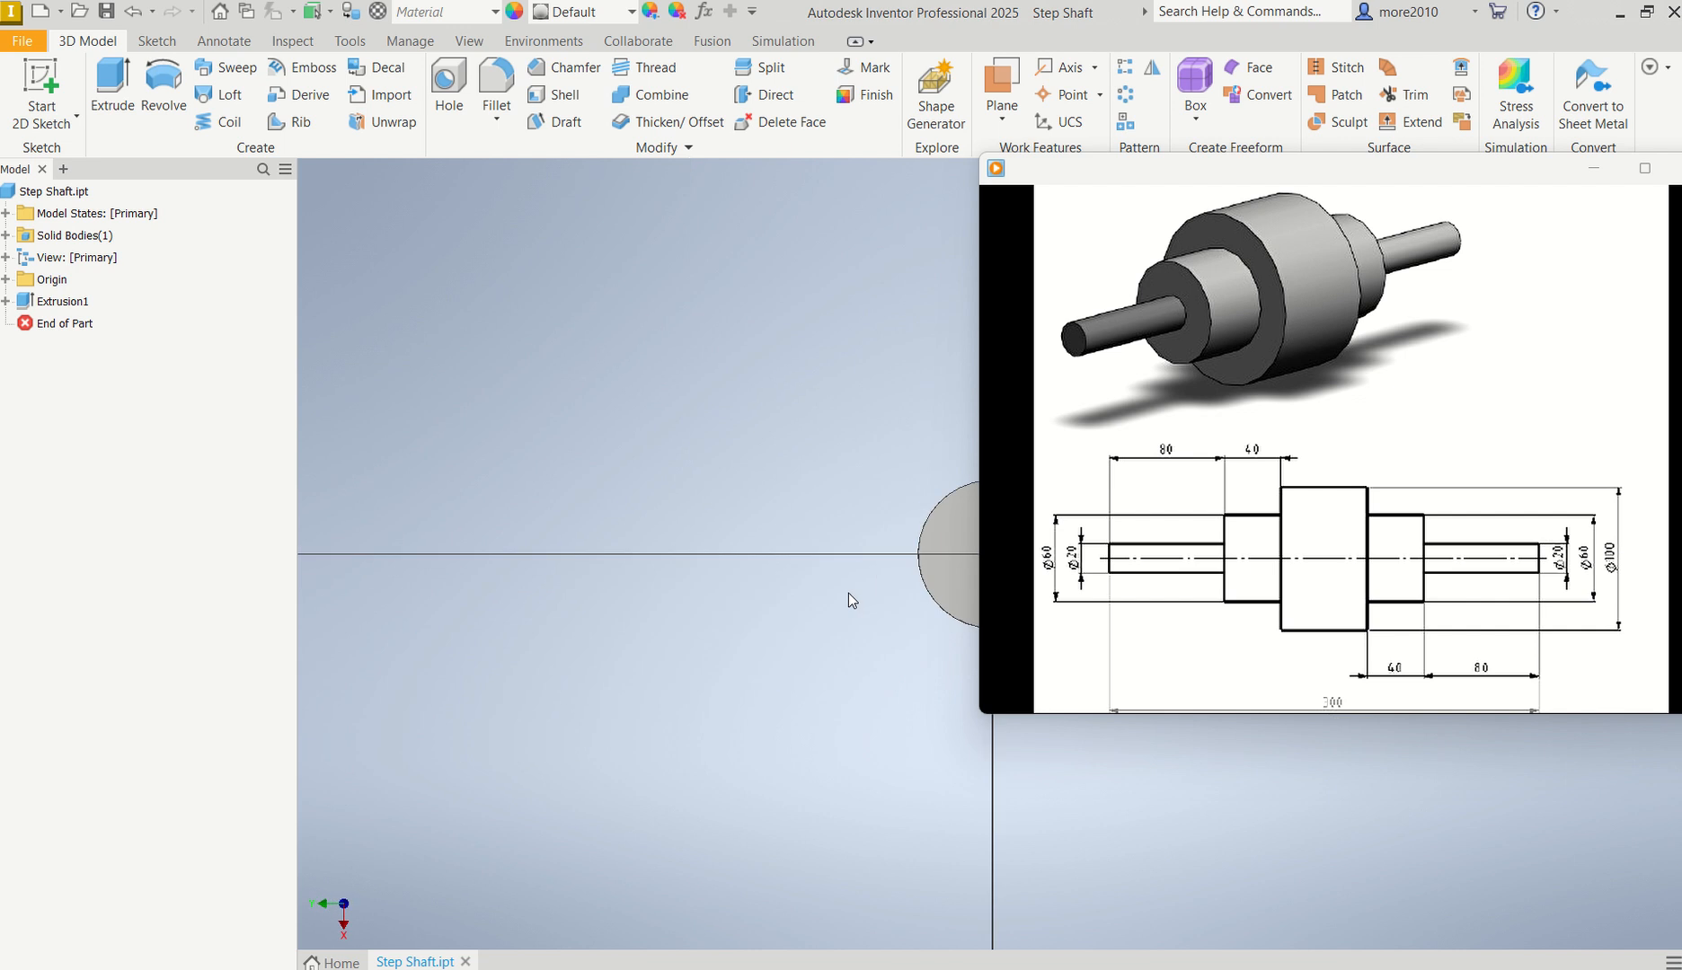
{"action": "middle_click_drag", "start_coordinate": [765, 608], "coordinate": [449, 607]}
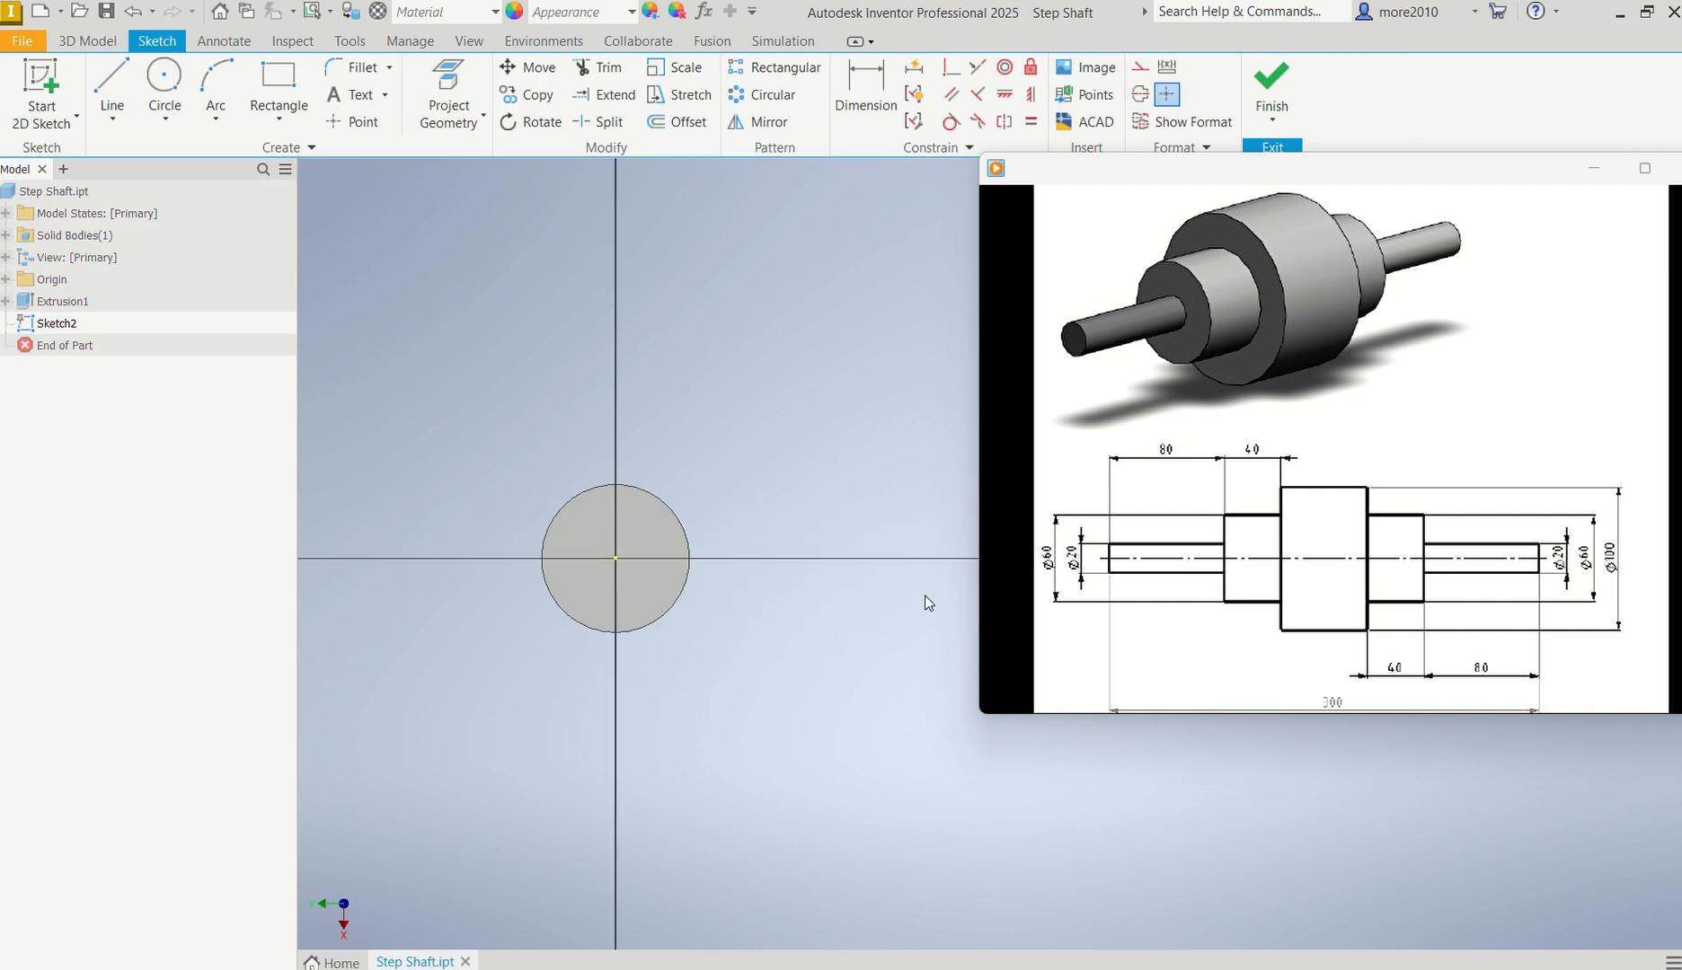
{"action": "left_click", "coordinate": [164, 86]}
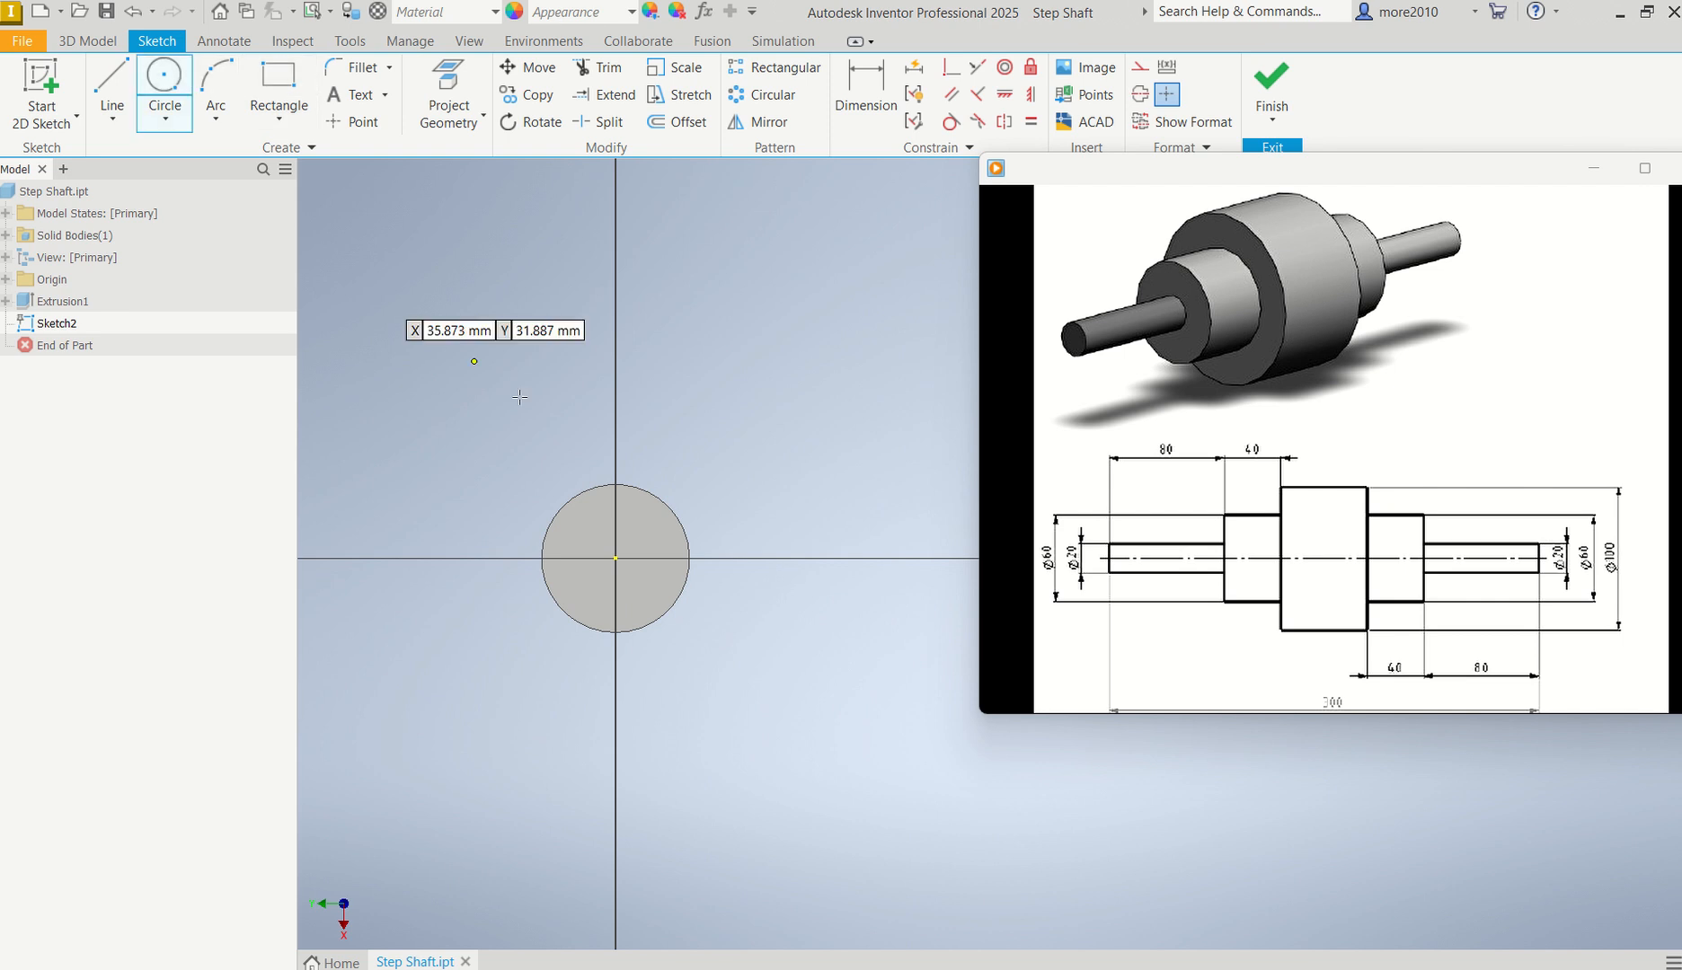
{"action": "left_click", "coordinate": [616, 557]}
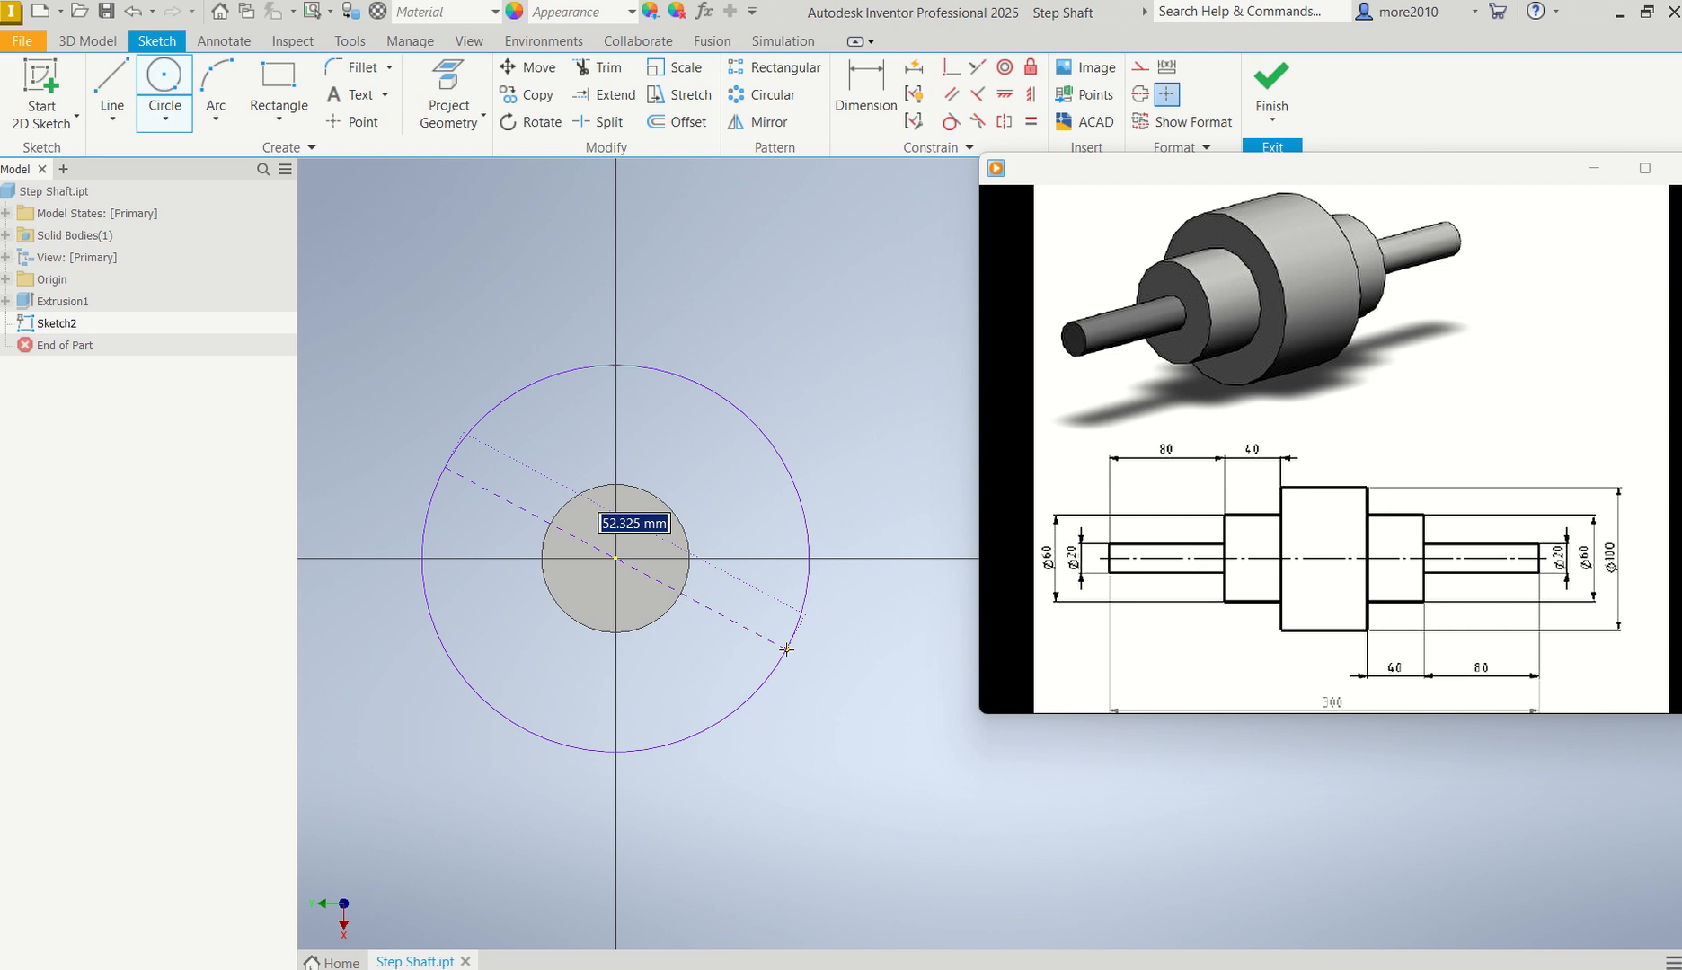
{"action": "type", "text": "60"}
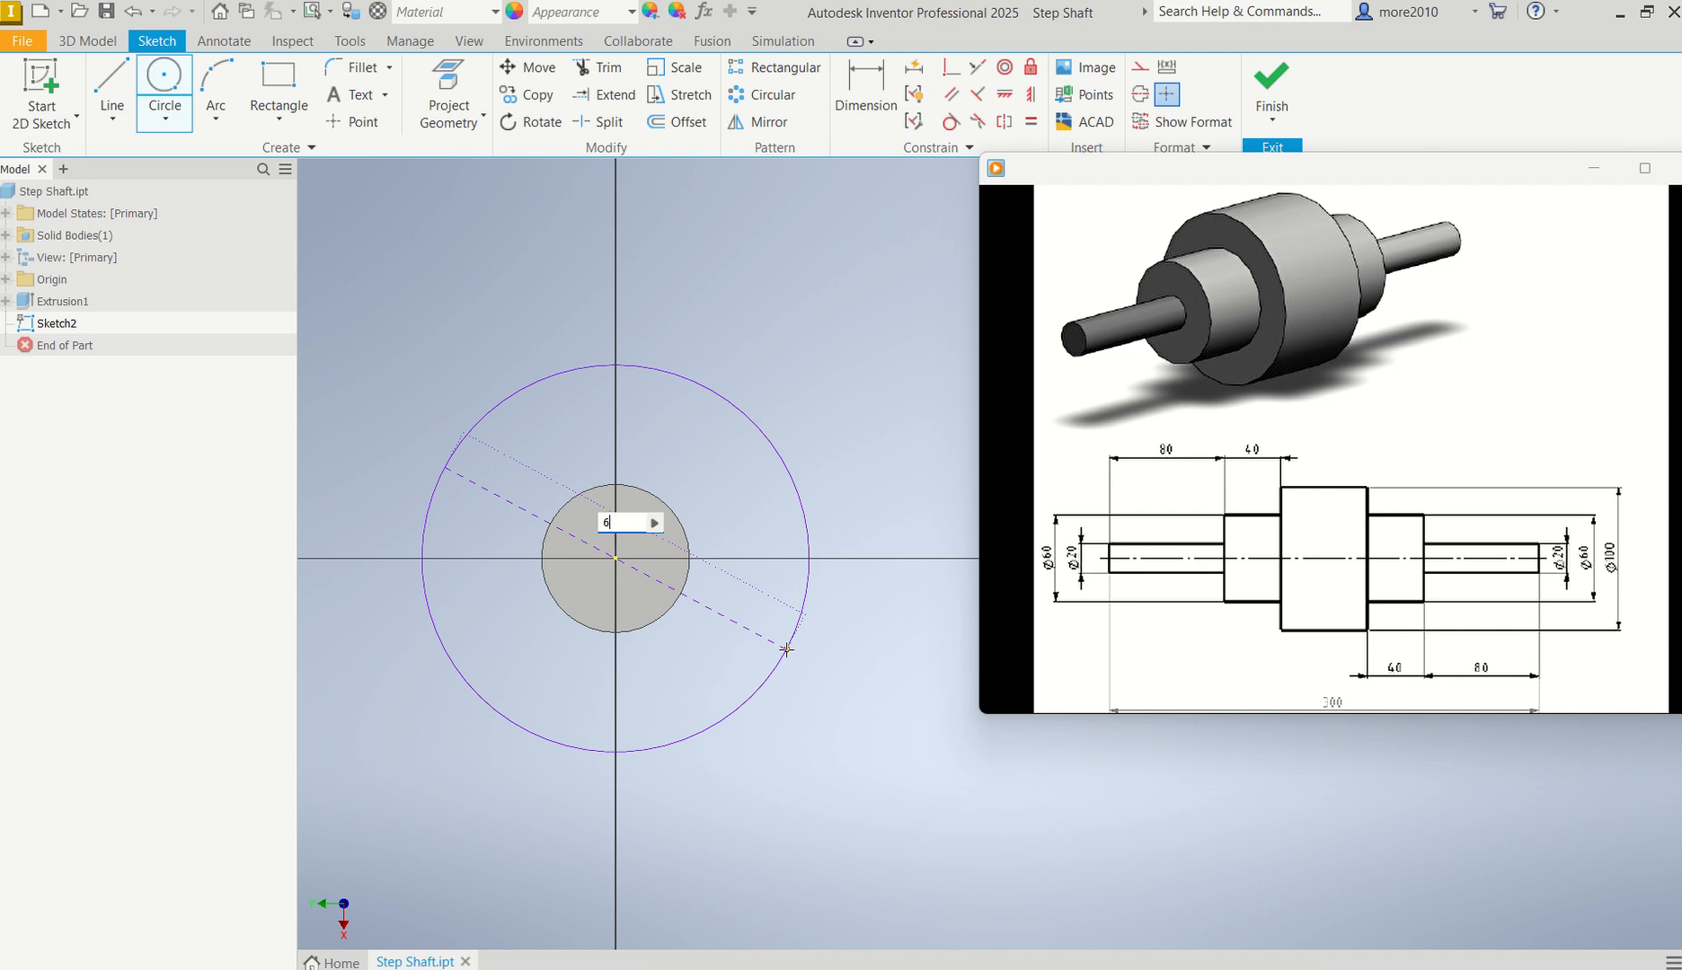
{"action": "key", "text": "Return"}
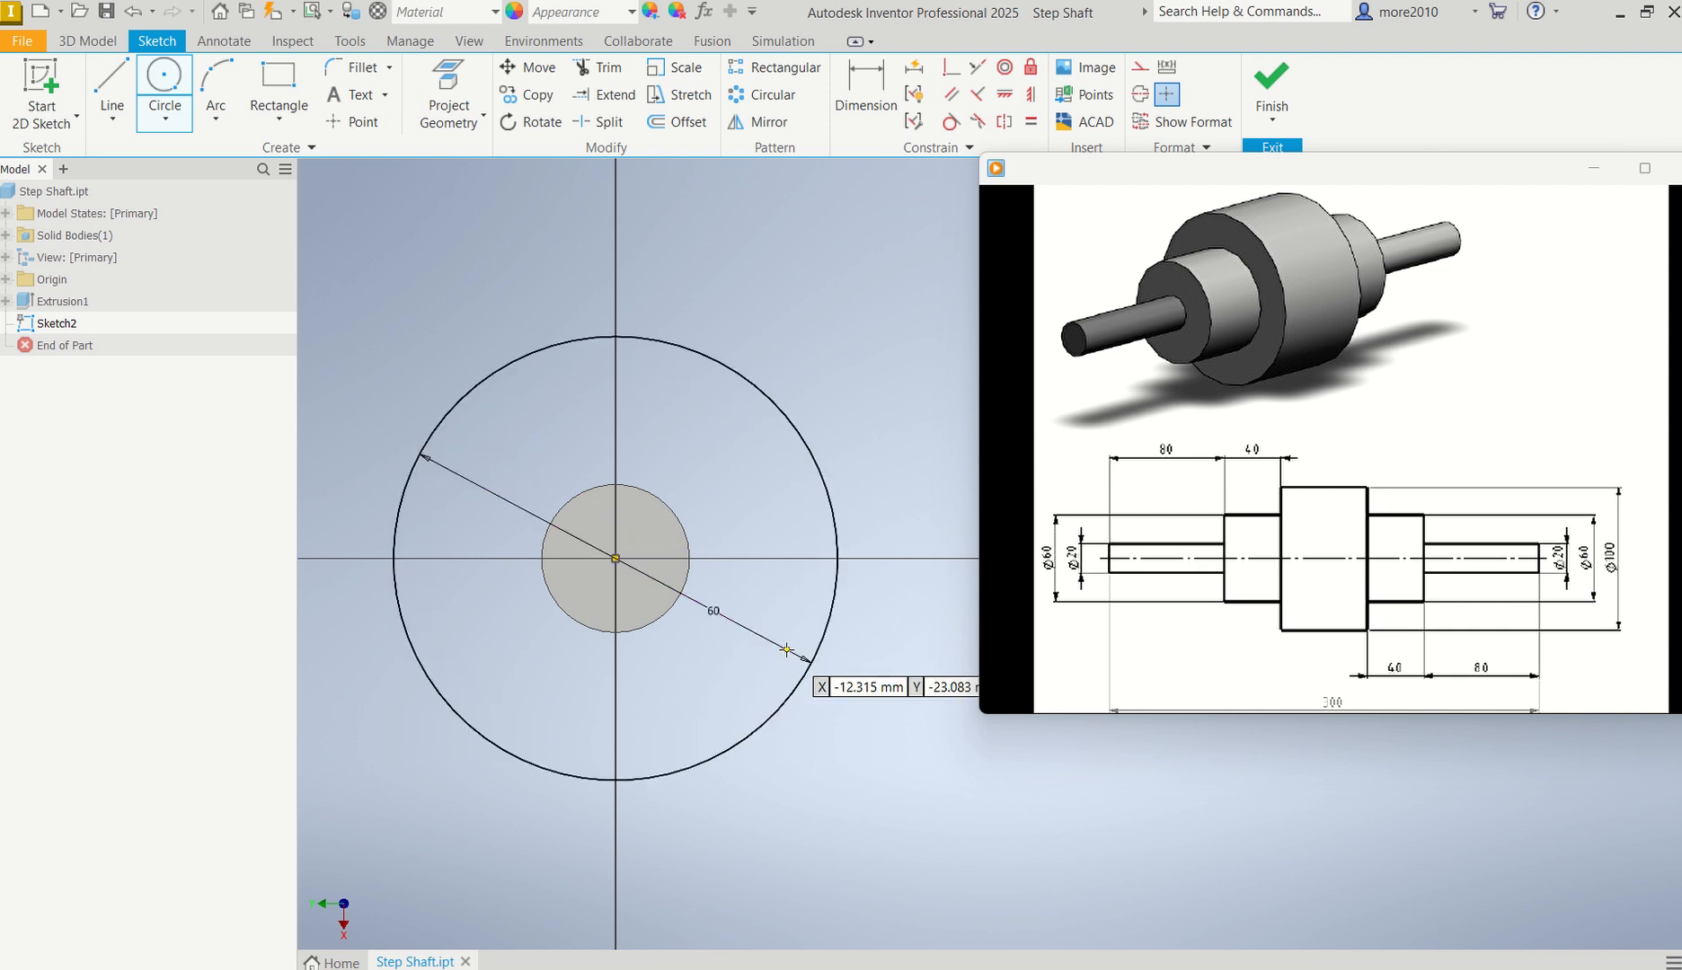
- Extrude the 60 mm circle by 40 mm away from the thin shaft, joined to the existing body
{"action": "key", "text": "e"}
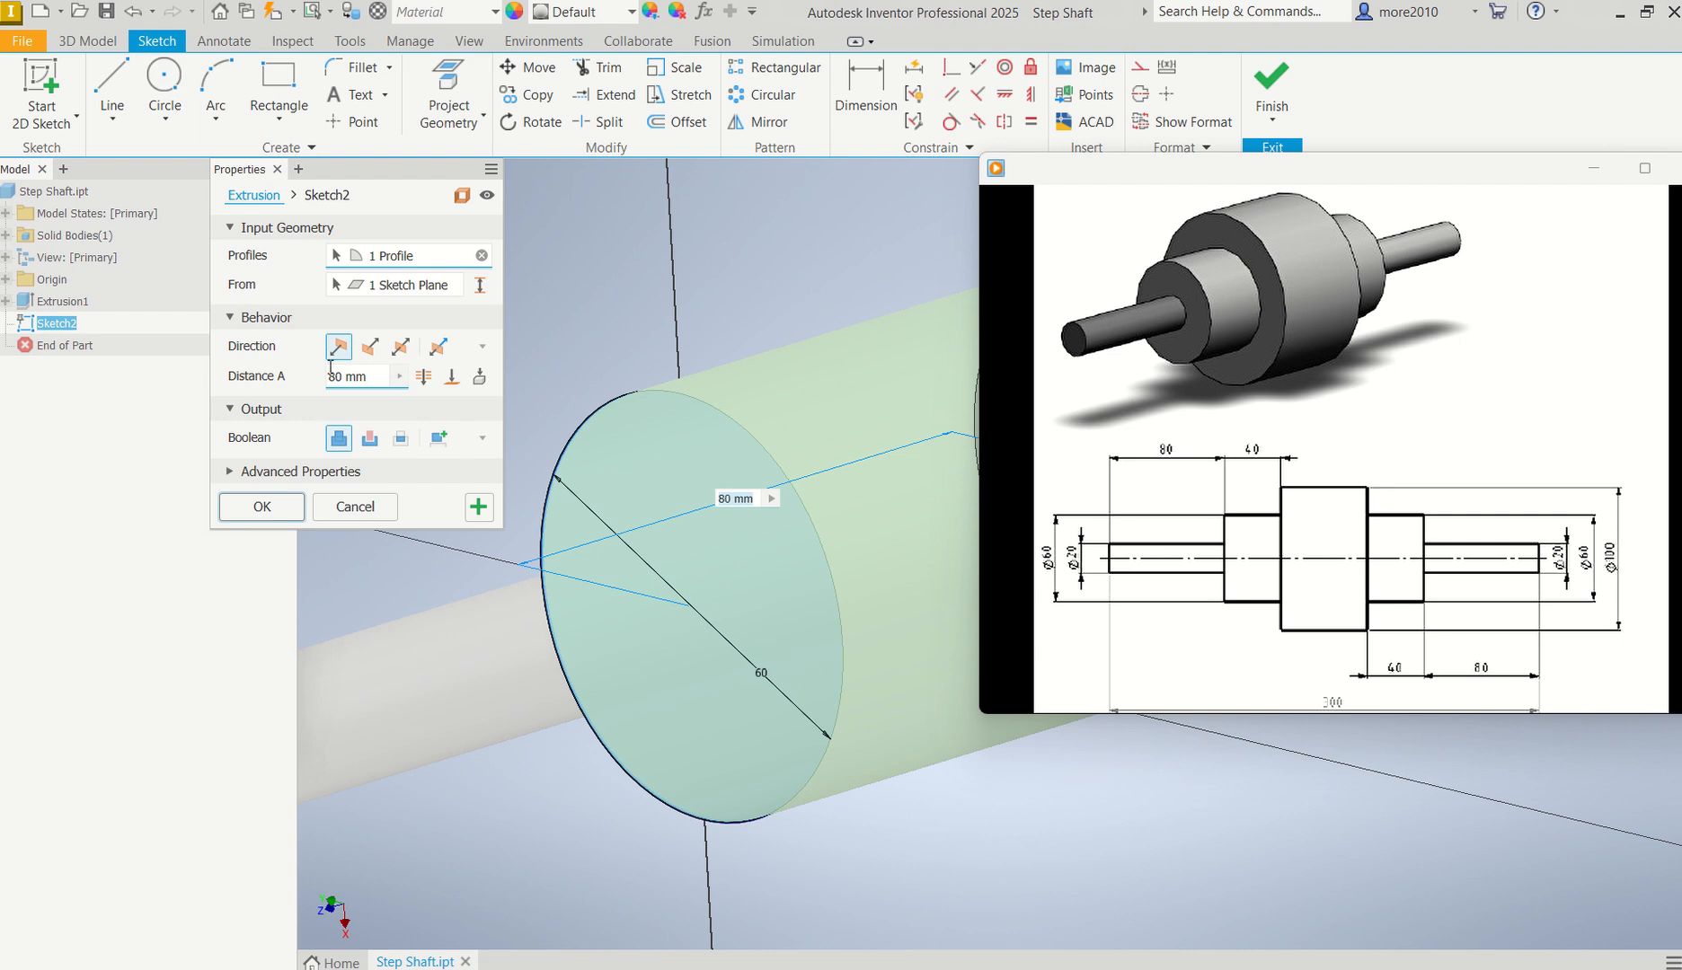
{"action": "left_click", "coordinate": [377, 379]}
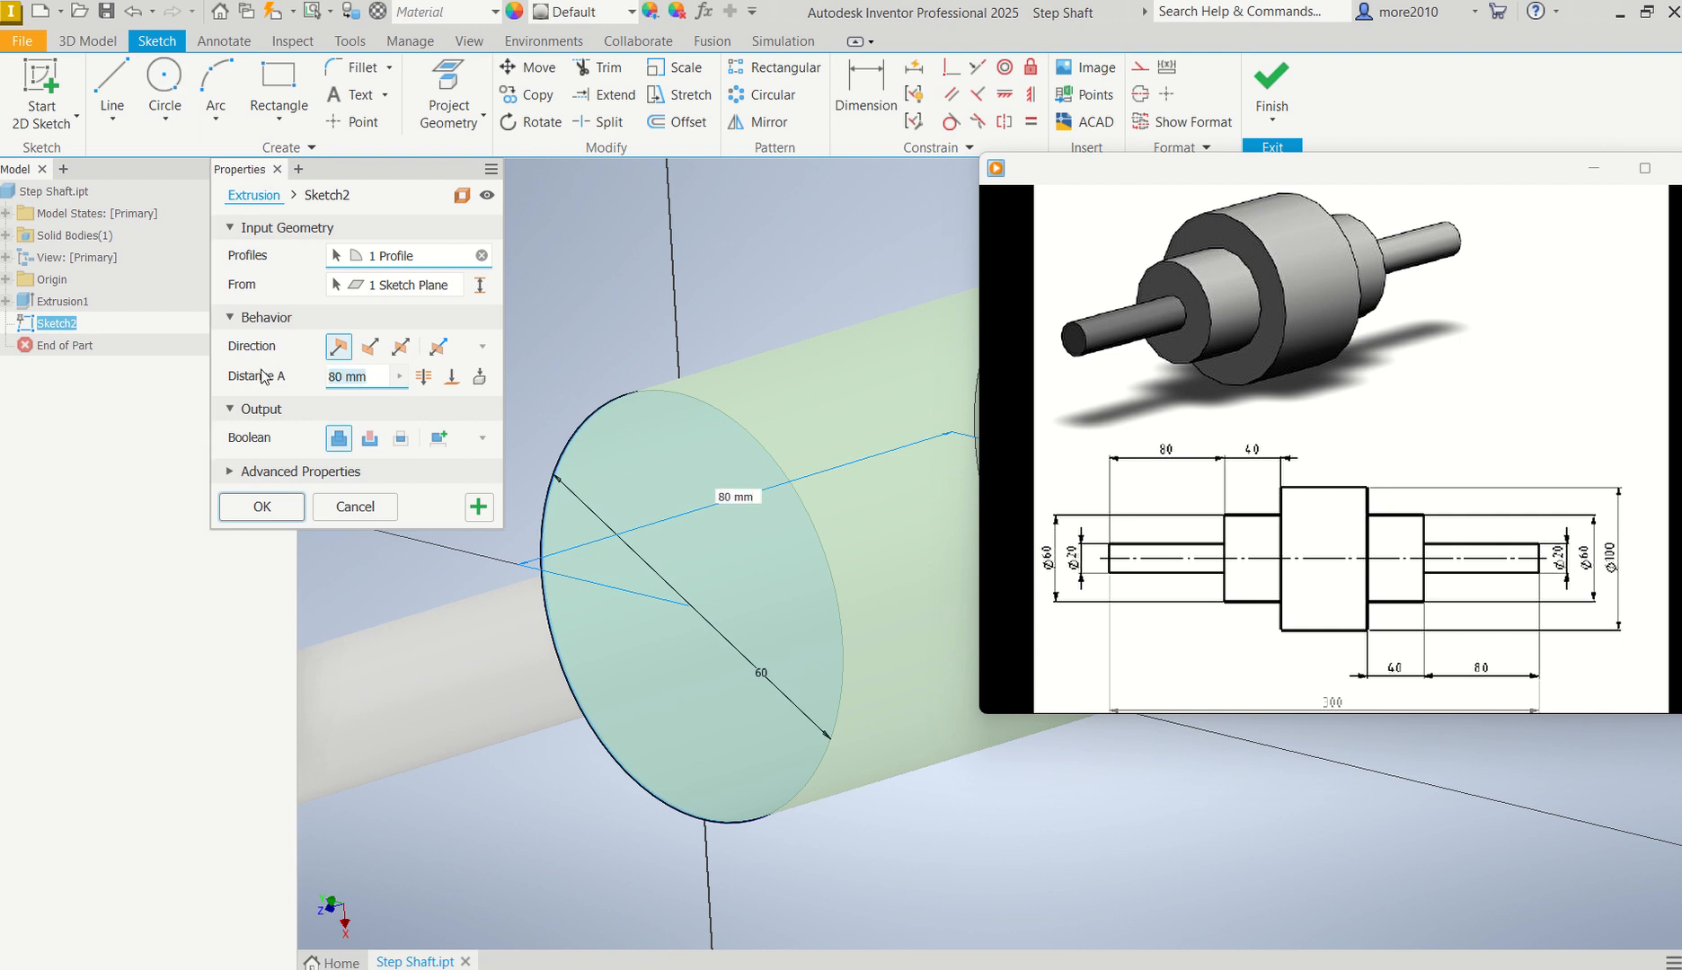
{"action": "type", "text": "40"}
{"action": "key", "text": "Return"}
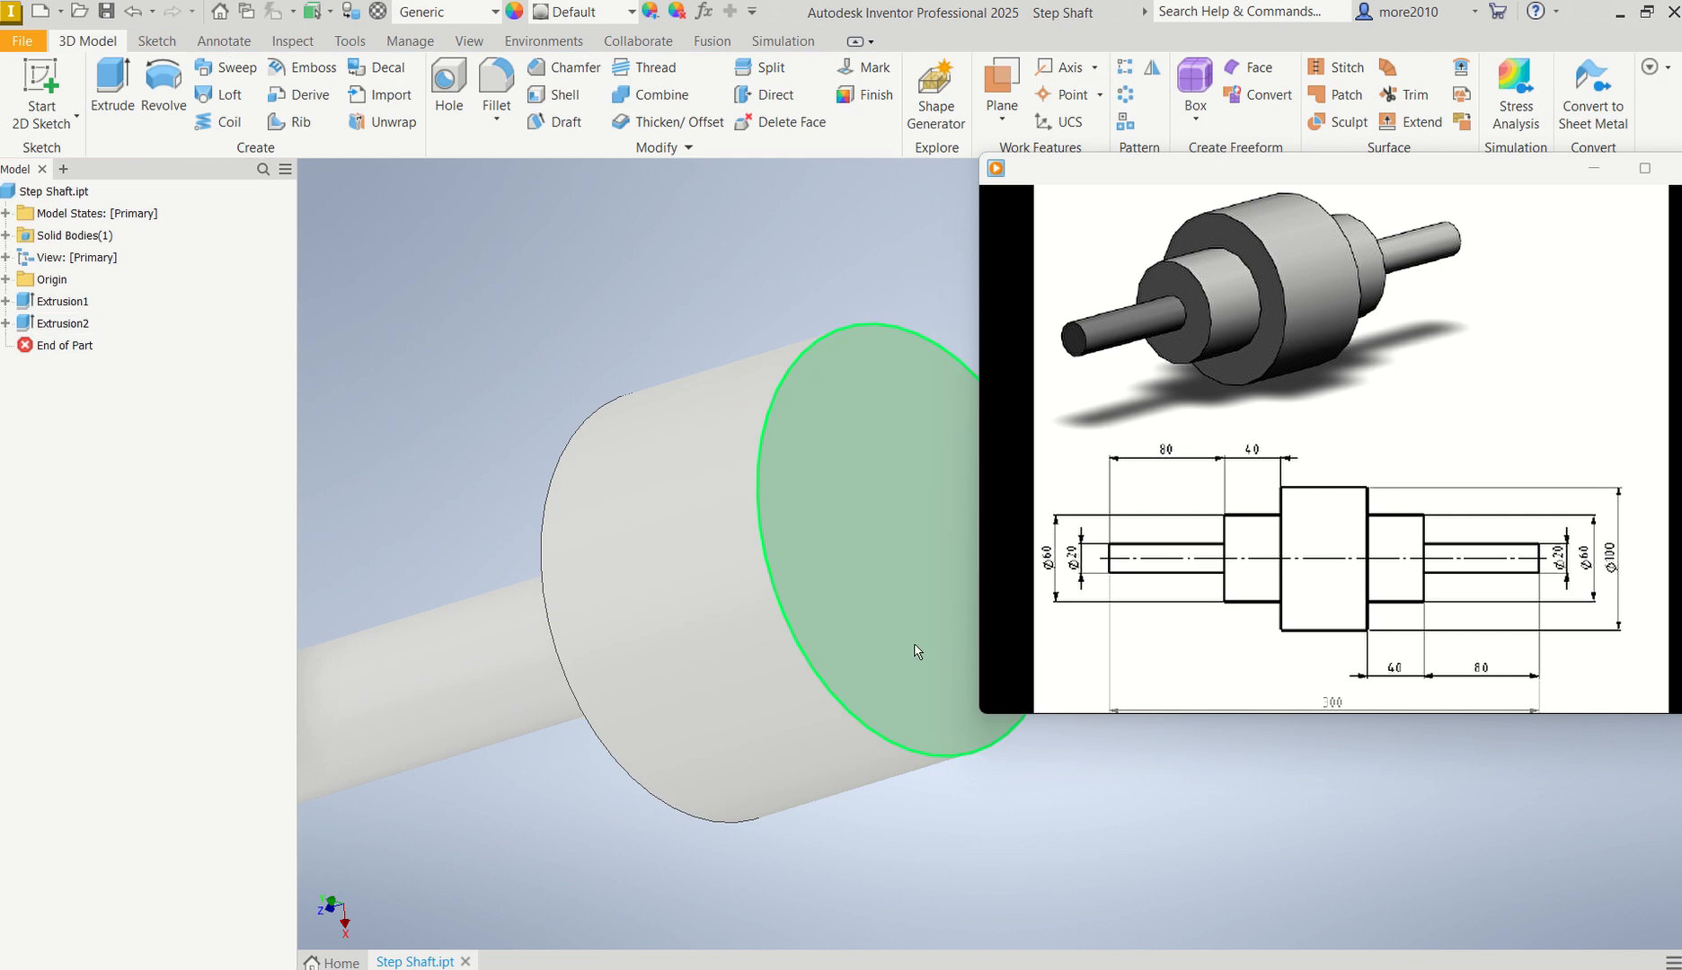
- Start a sketch on the free end face of the 60 mm section and draw a concentric 100 mm diameter circle
{"action": "scroll", "coordinate": [886, 646], "scroll_direction": "down", "scroll_amount": 3}
{"action": "scroll", "coordinate": [881, 635], "scroll_direction": "up", "scroll_amount": 5}
{"action": "scroll", "coordinate": [880, 634], "scroll_direction": "up", "scroll_amount": 3}
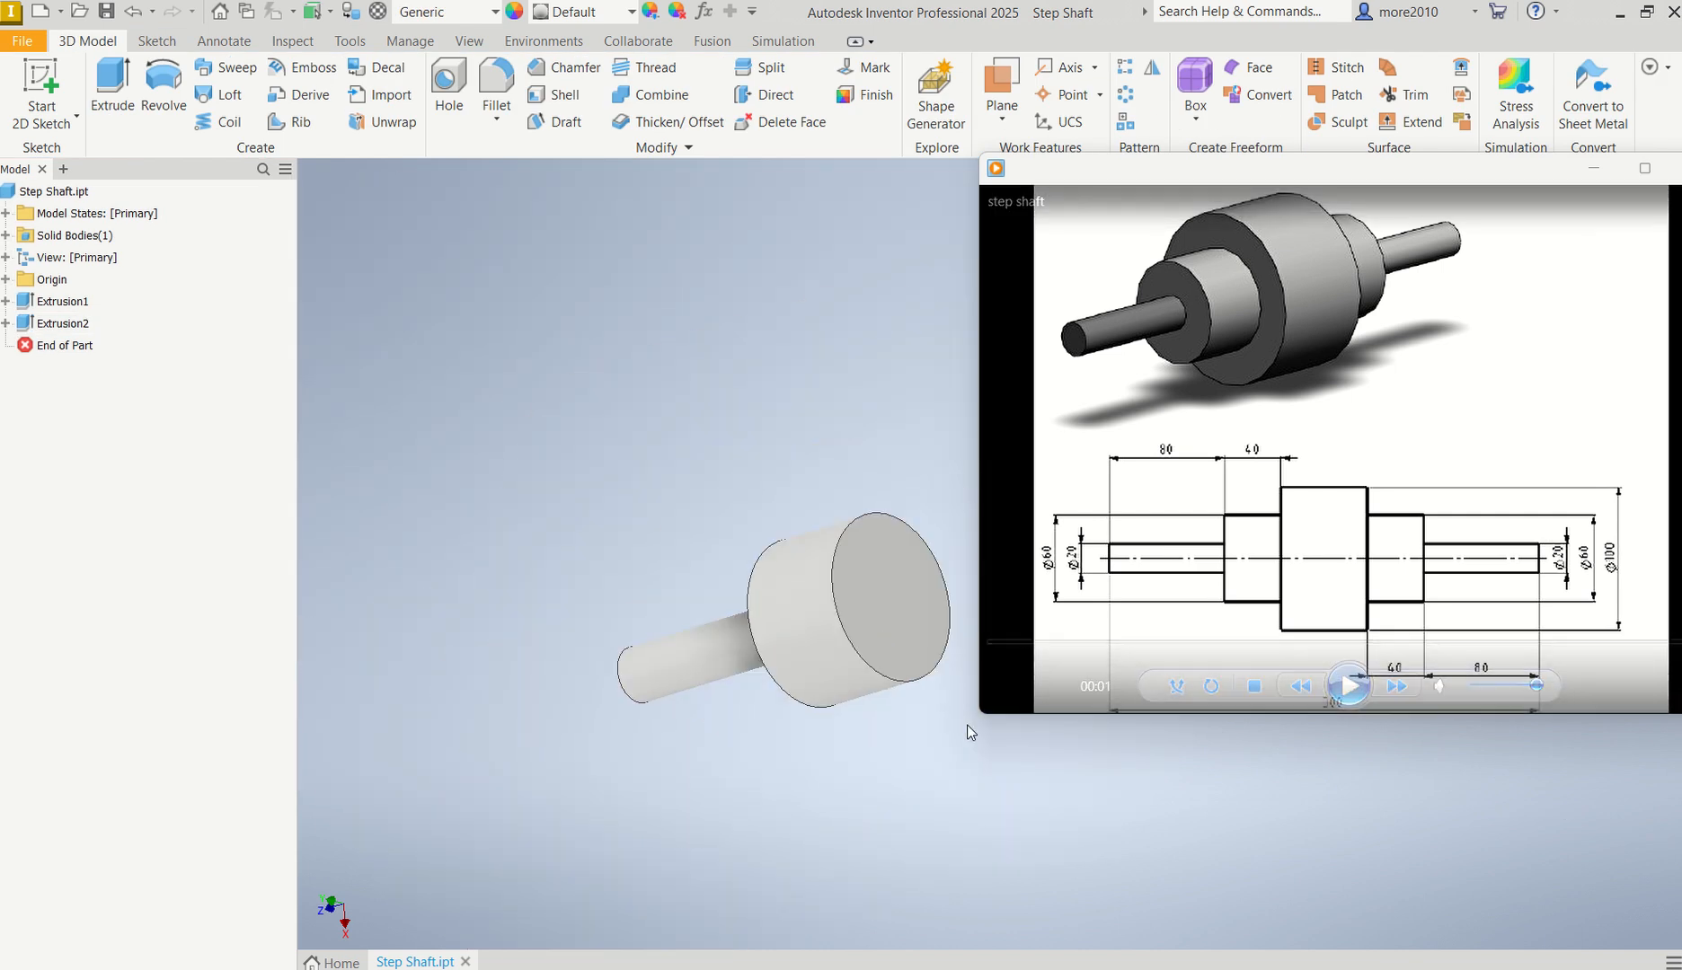
{"action": "middle_click_drag", "start_coordinate": [940, 762], "coordinate": [774, 762]}
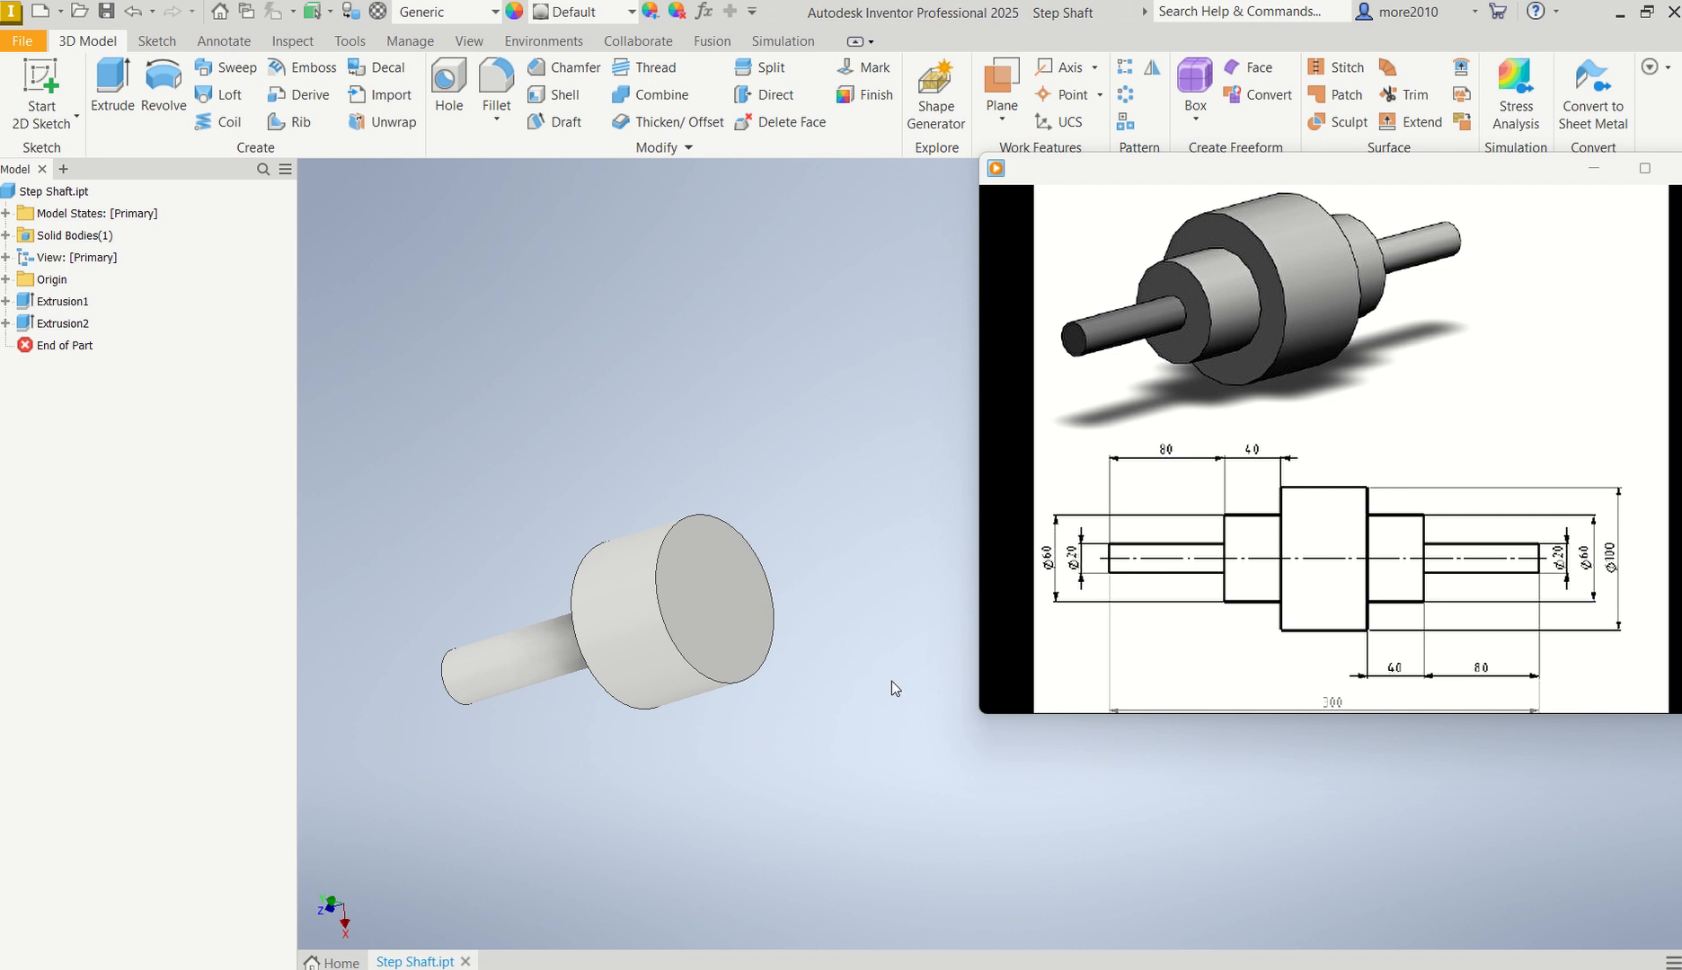
{"action": "scroll", "coordinate": [727, 570], "scroll_direction": "down", "scroll_amount": 2}
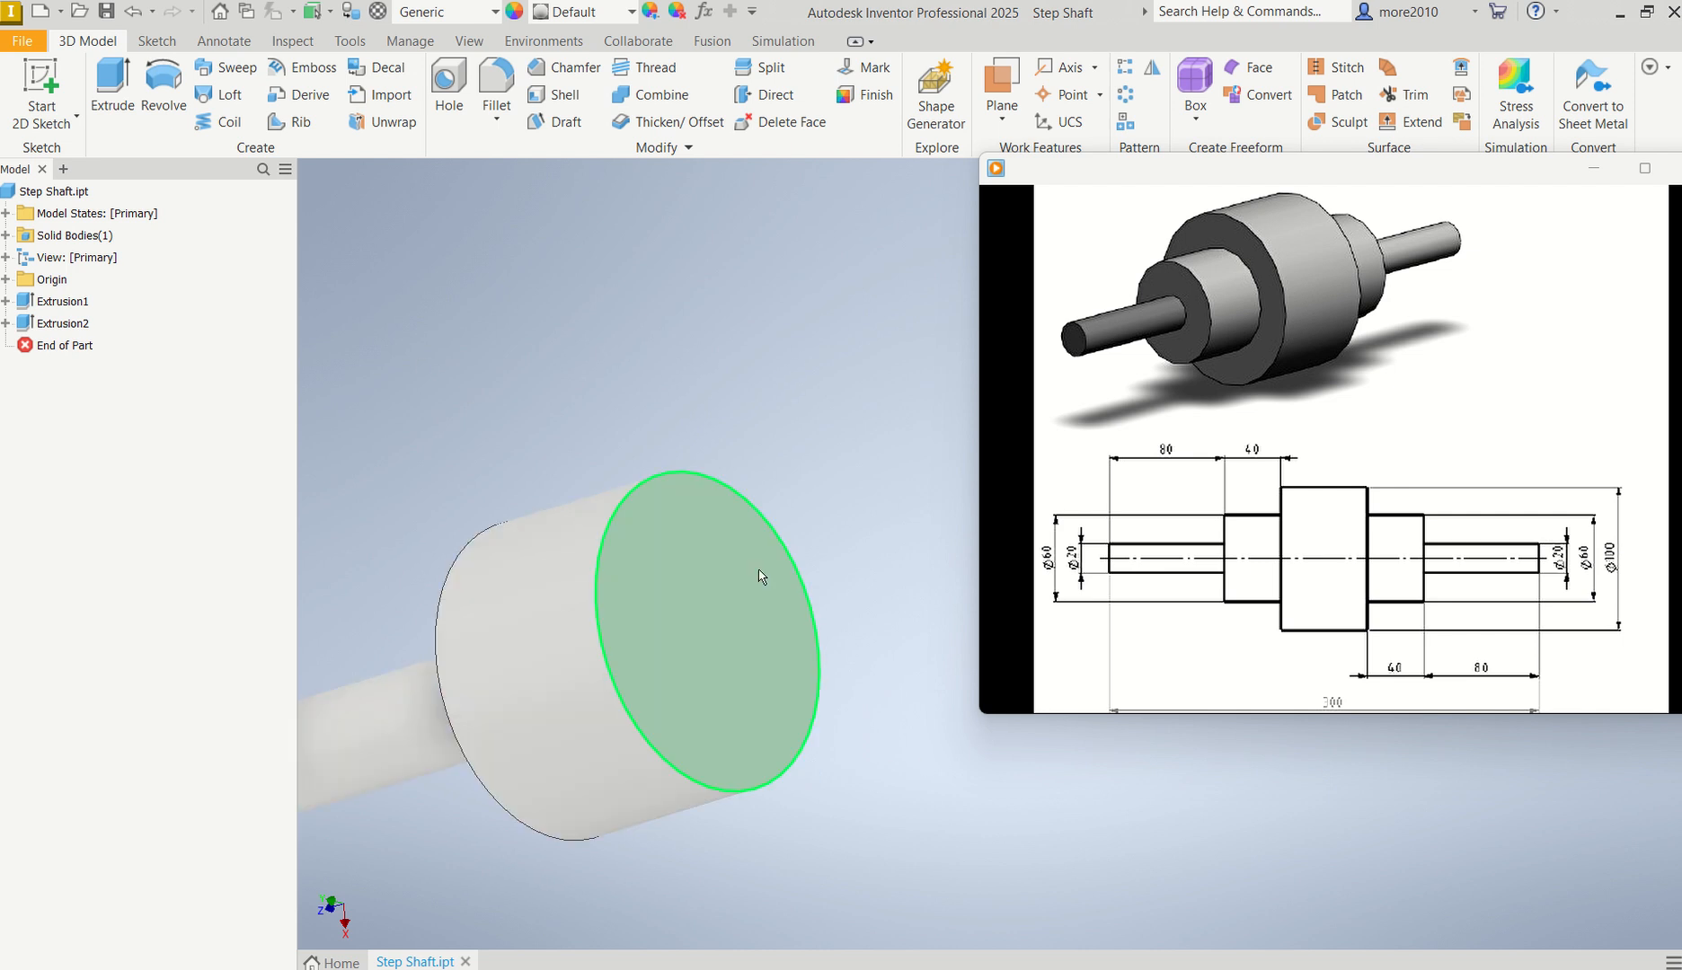
{"action": "left_click", "coordinate": [717, 607]}
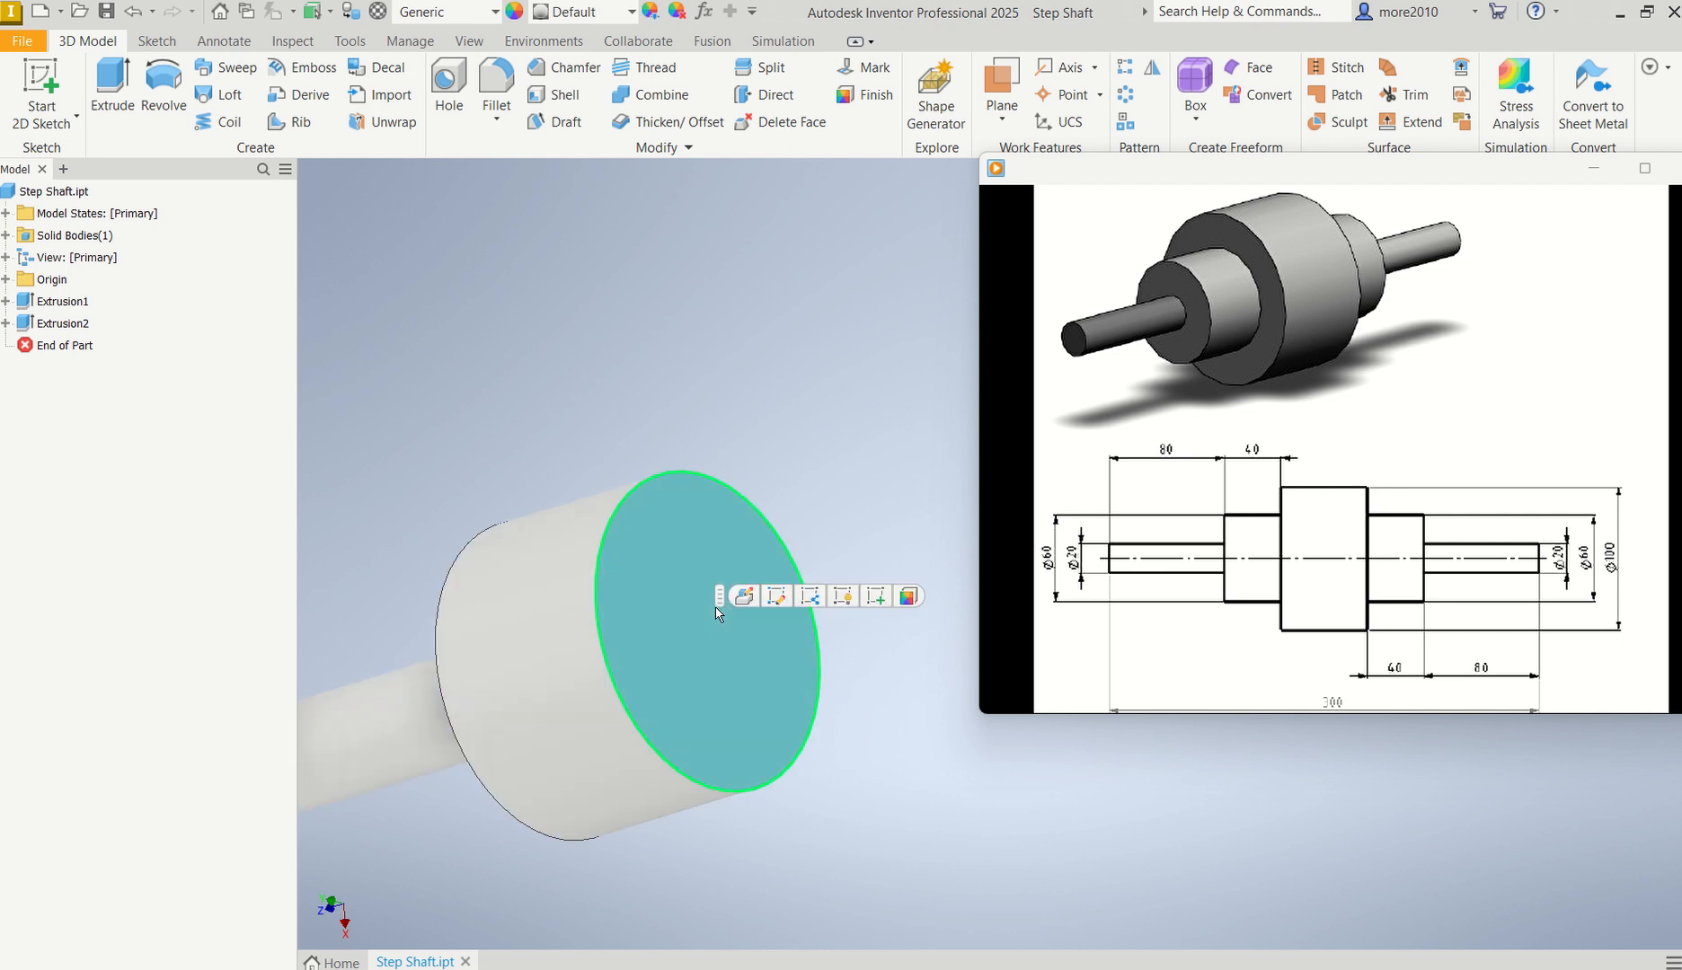
{"action": "left_click", "coordinate": [877, 597]}
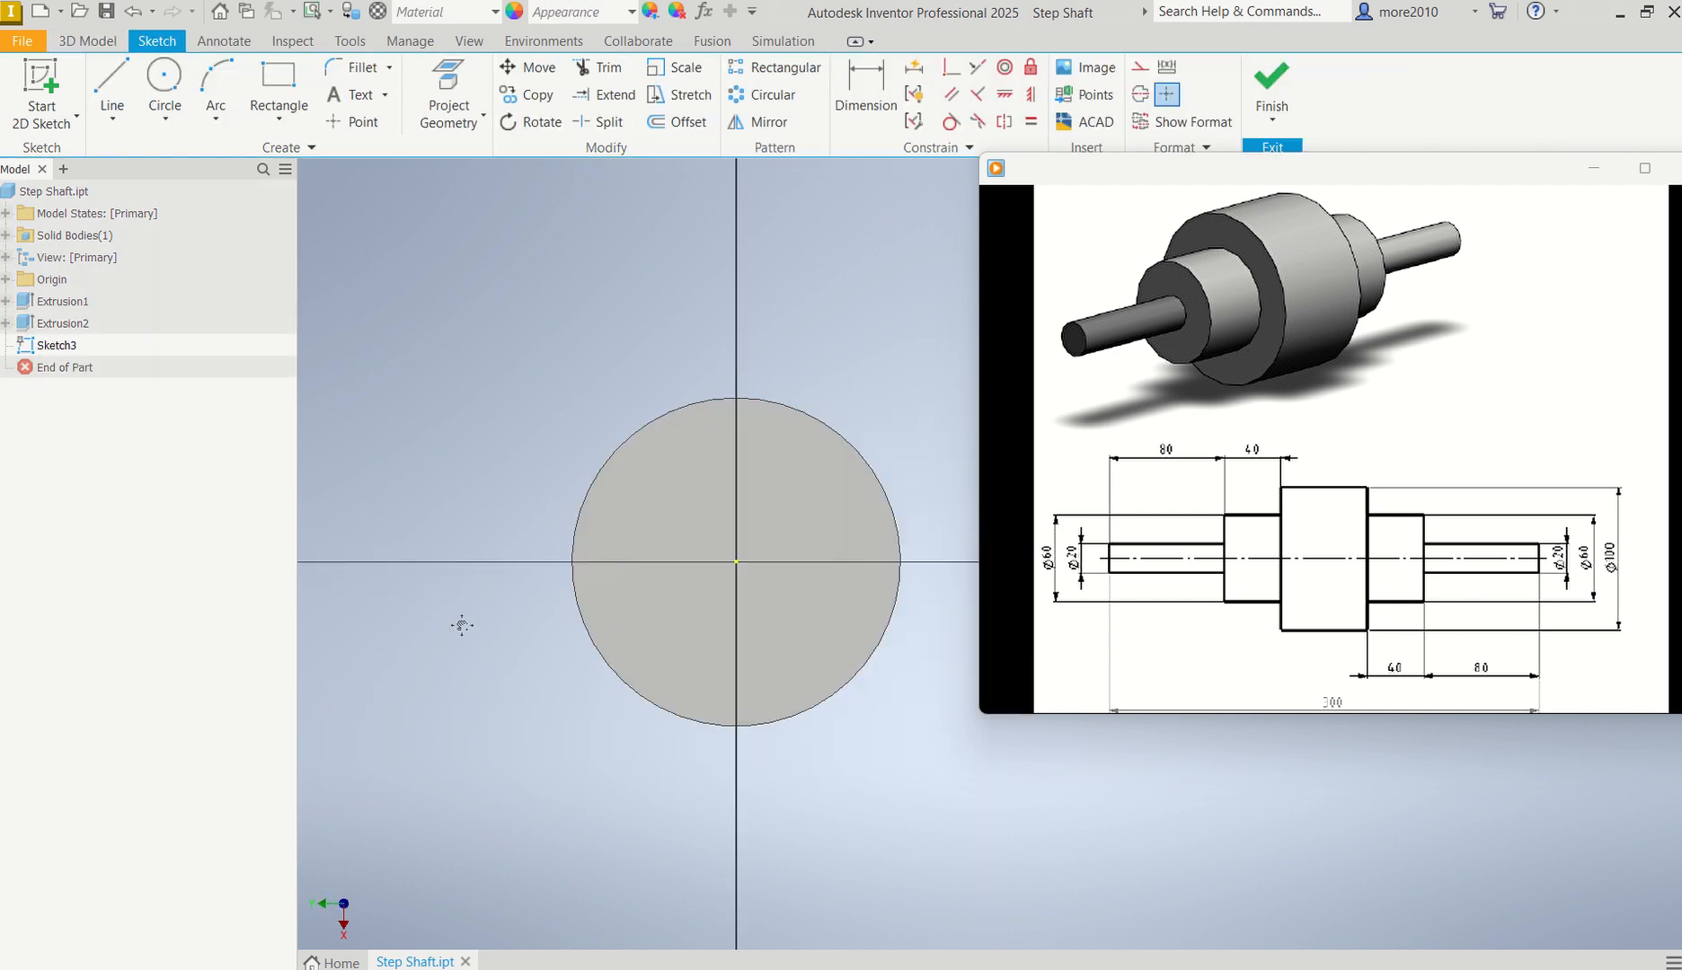
{"action": "left_click", "coordinate": [165, 79]}
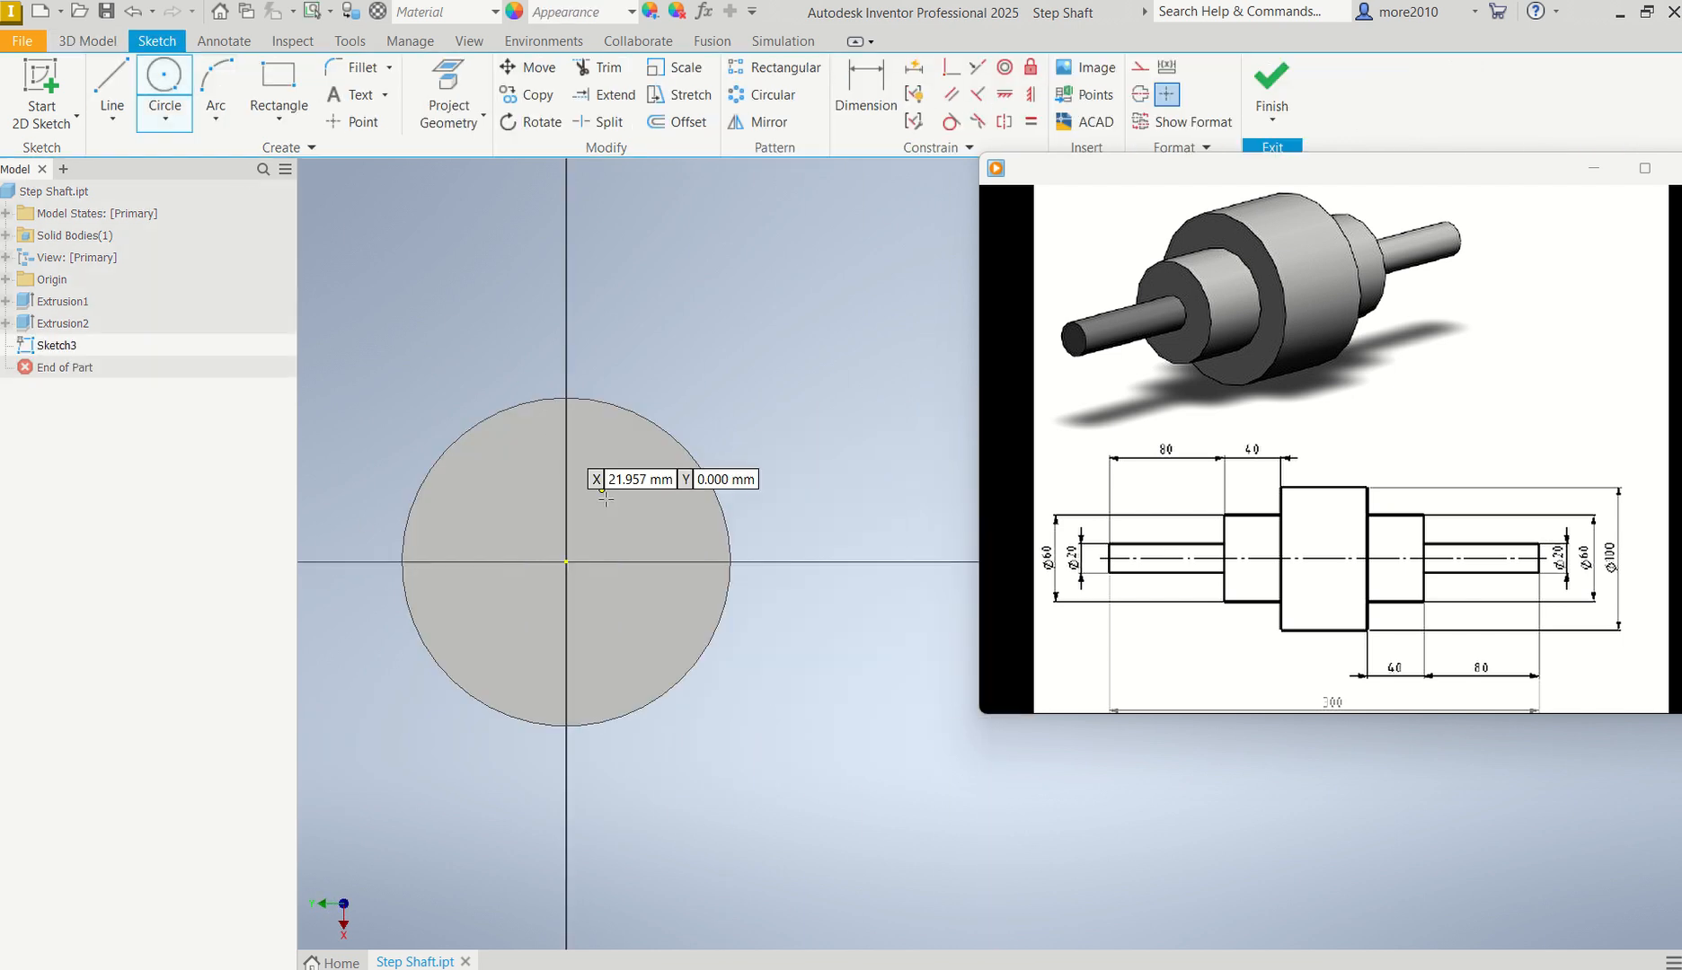
{"action": "left_click", "coordinate": [566, 562]}
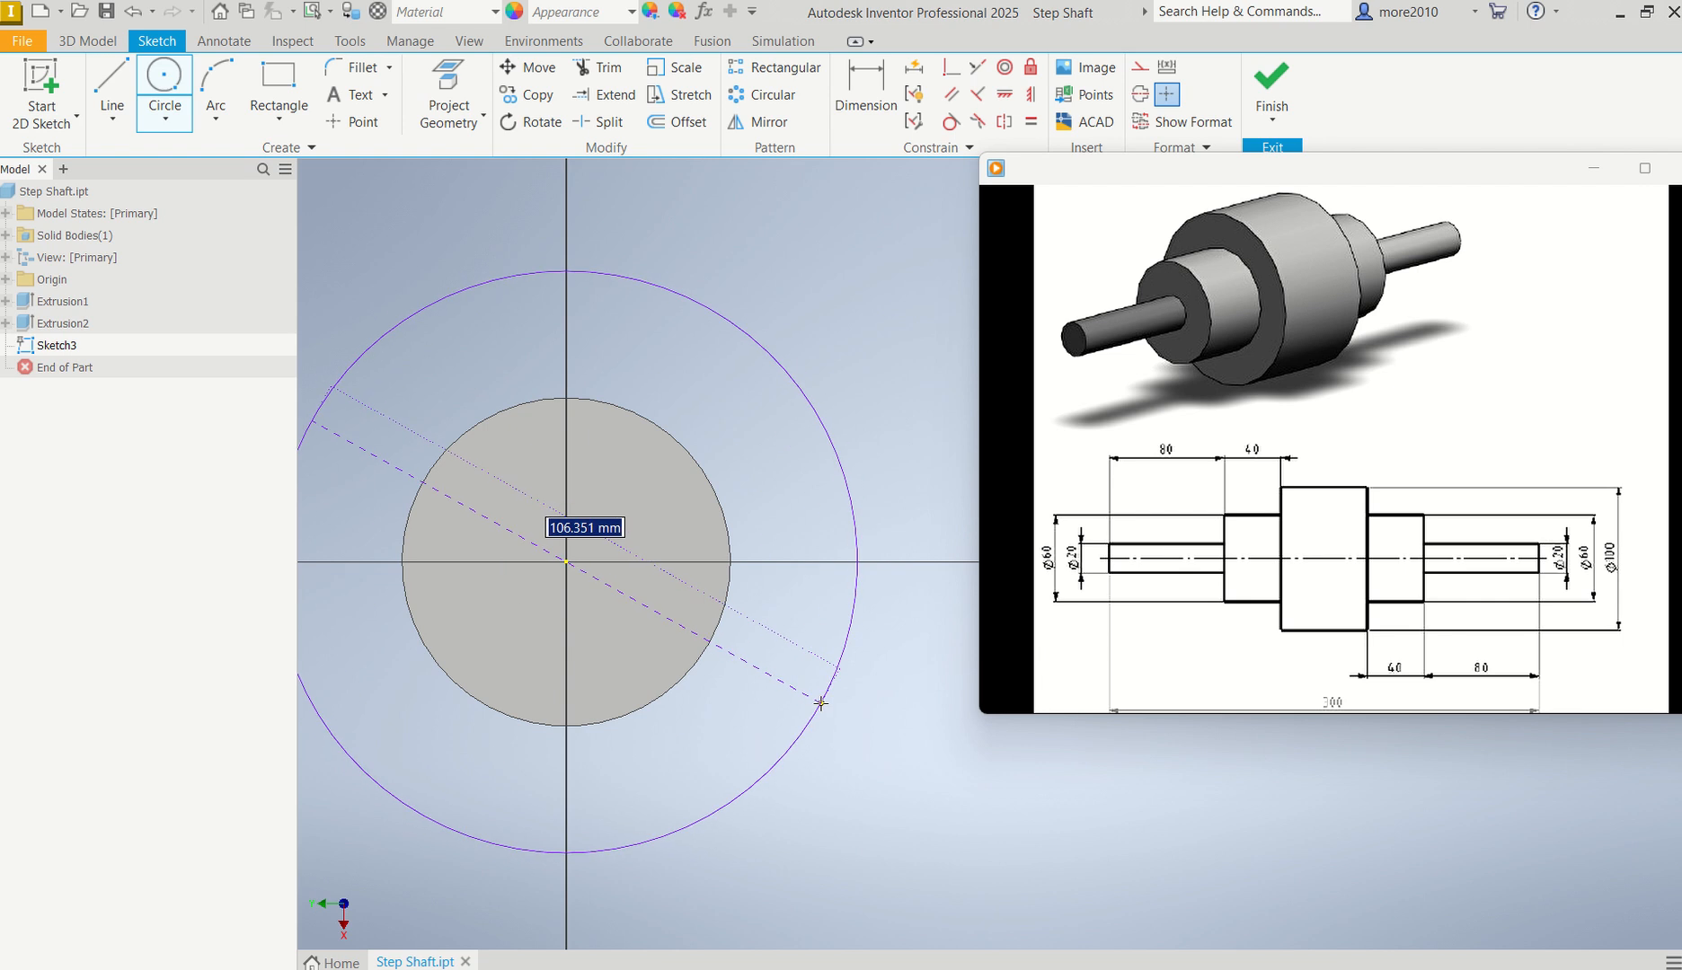
{"action": "type", "text": "100"}
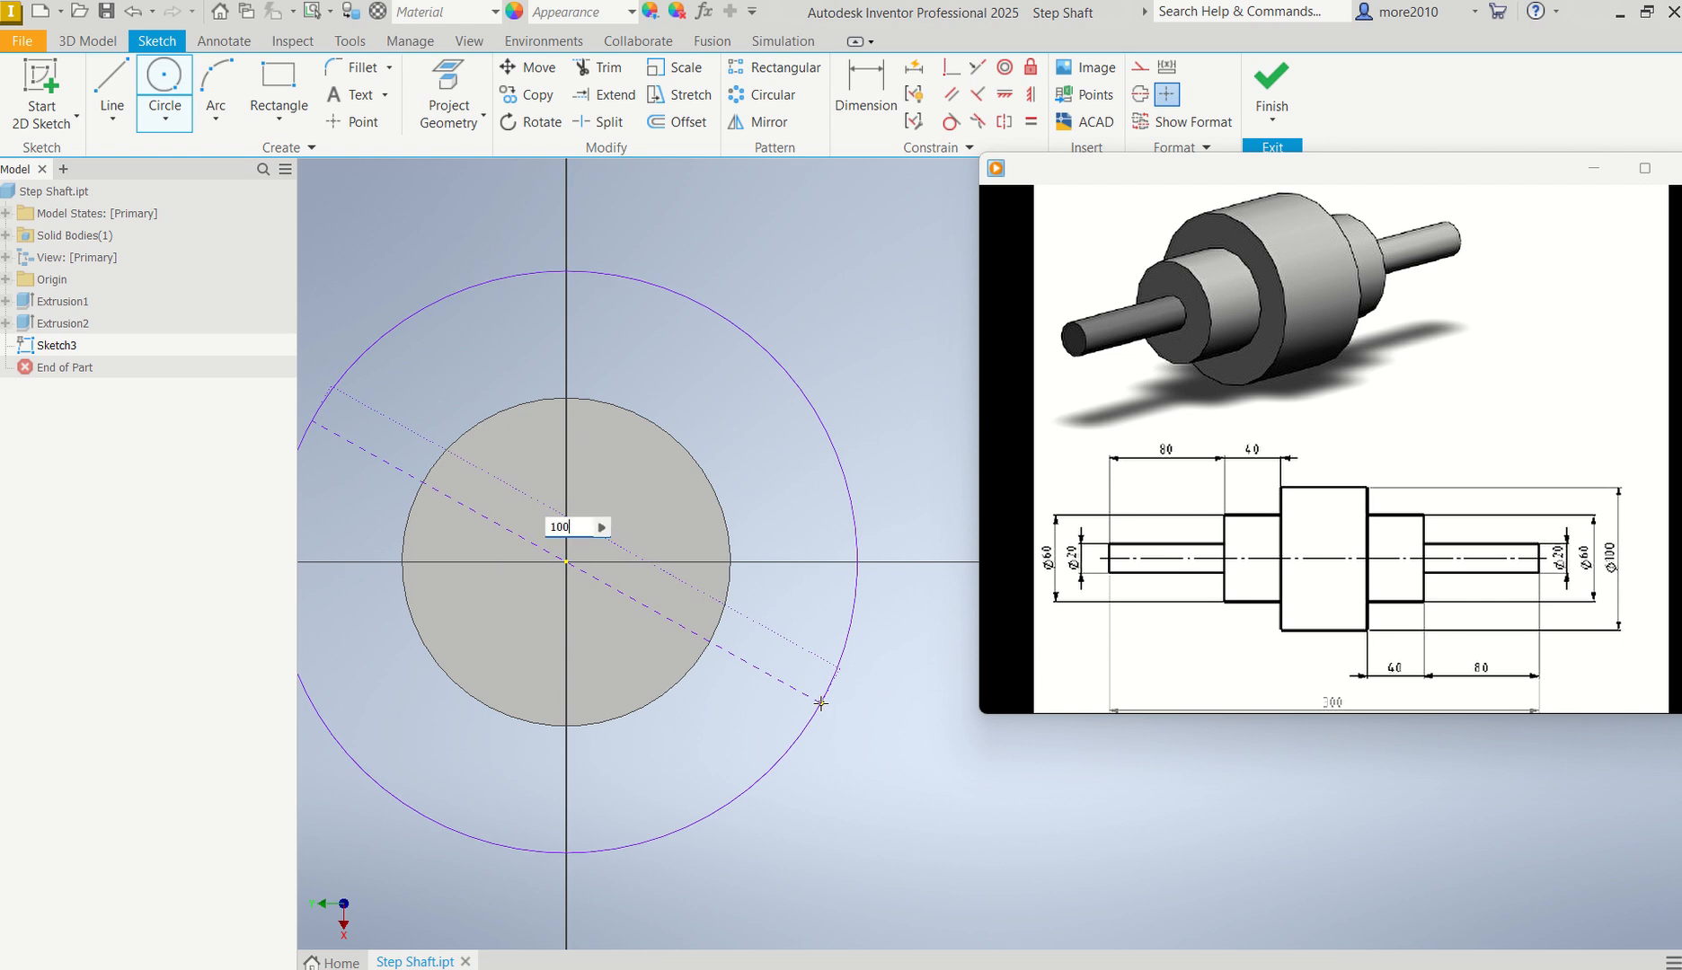
{"action": "key", "text": "Return"}
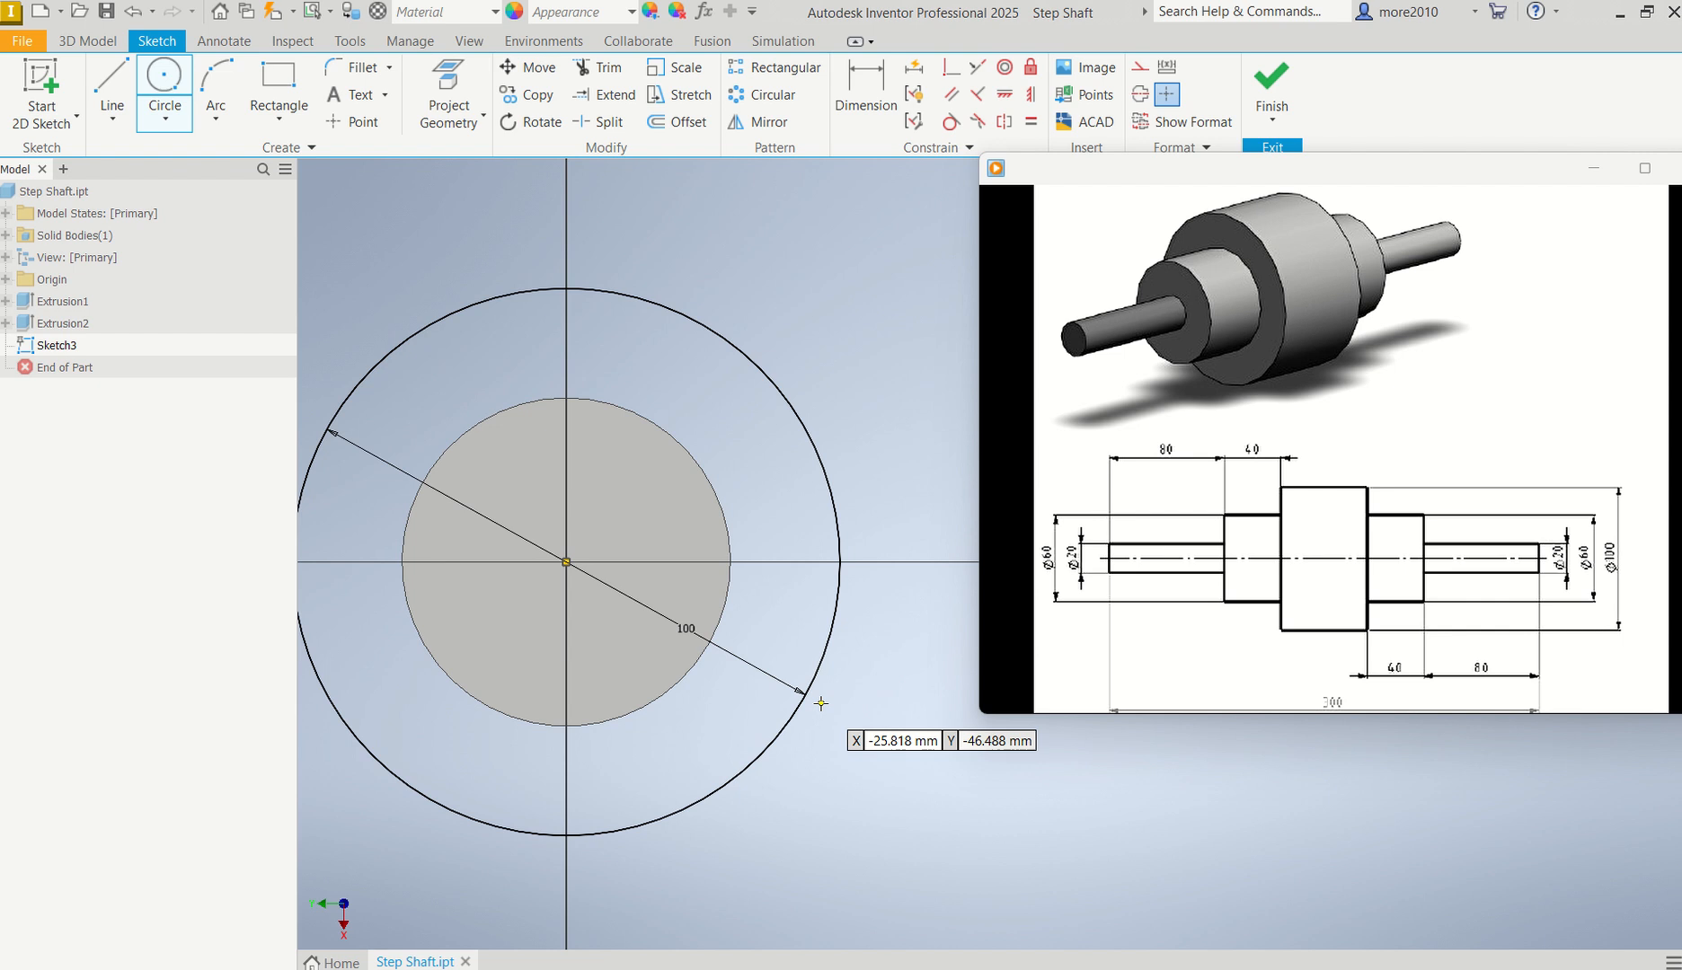
- Extrude the 100 mm circle away from the 60 mm section by half the central section's length, joined to the body
{"action": "key", "text": "e"}
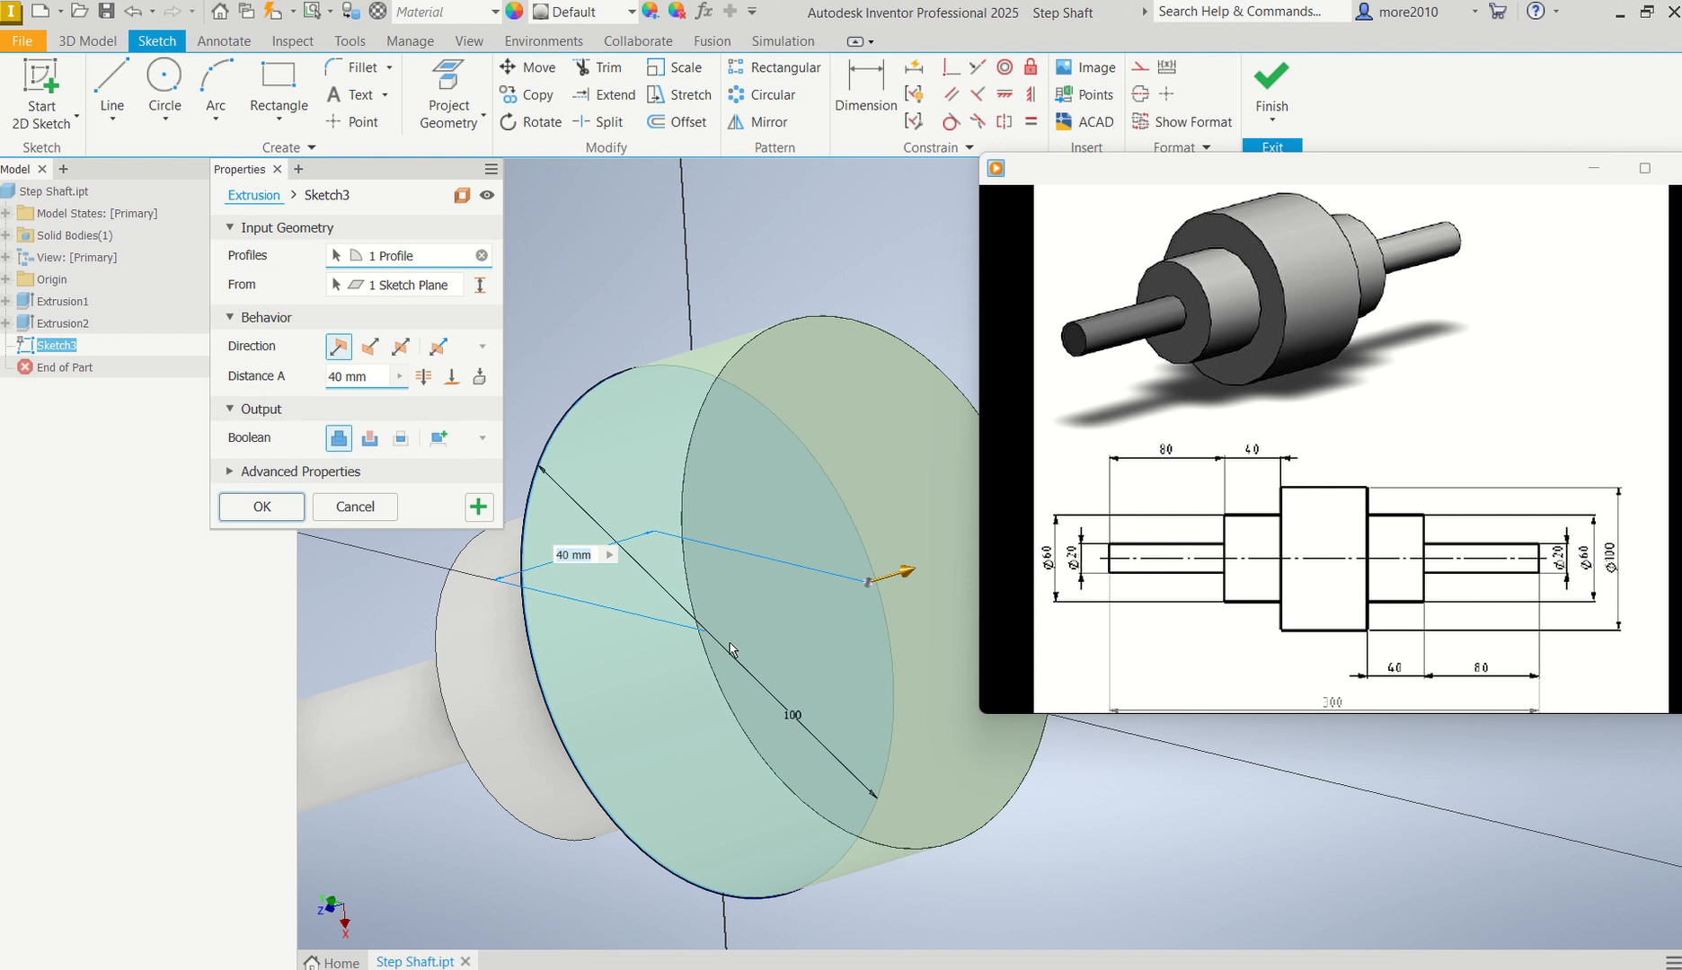
{"action": "left_click", "coordinate": [382, 378]}
{"action": "key", "text": "Return"}
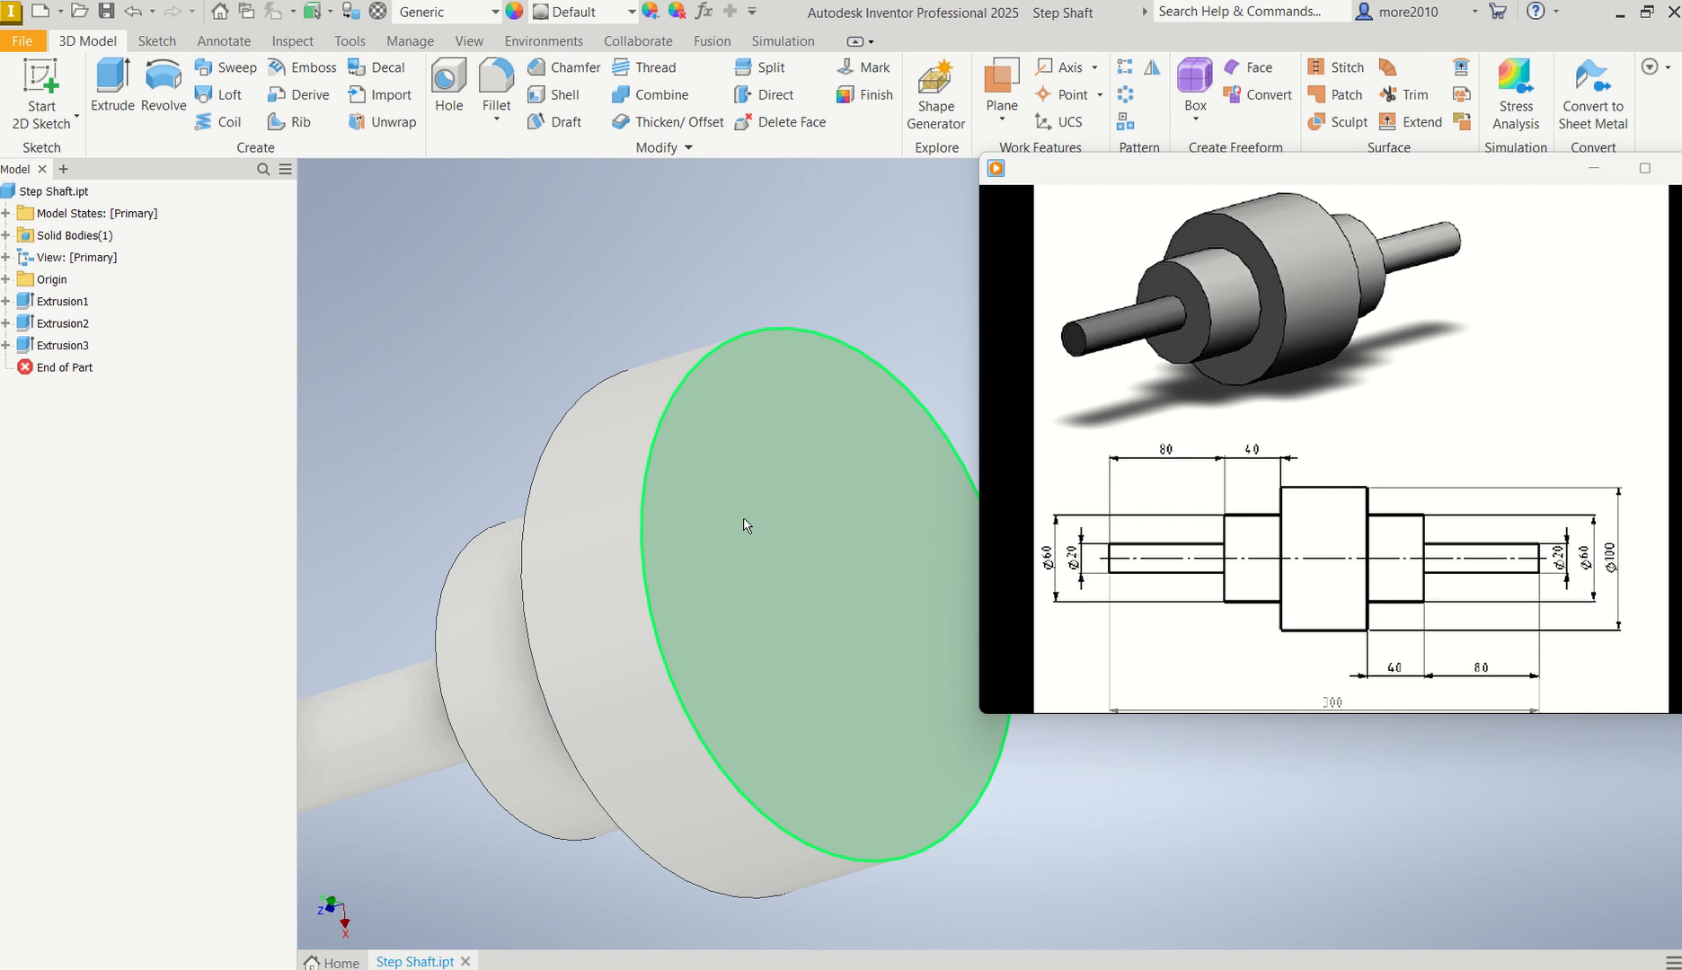
- Mirror all three extrusions about the flat end face of the 100 mm section to complete the symmetric shaft
{"action": "scroll", "coordinate": [742, 529], "scroll_direction": "down", "scroll_amount": 4}
{"action": "scroll", "coordinate": [742, 530], "scroll_direction": "up", "scroll_amount": 6}
{"action": "scroll", "coordinate": [806, 577], "scroll_direction": "up", "scroll_amount": 3}
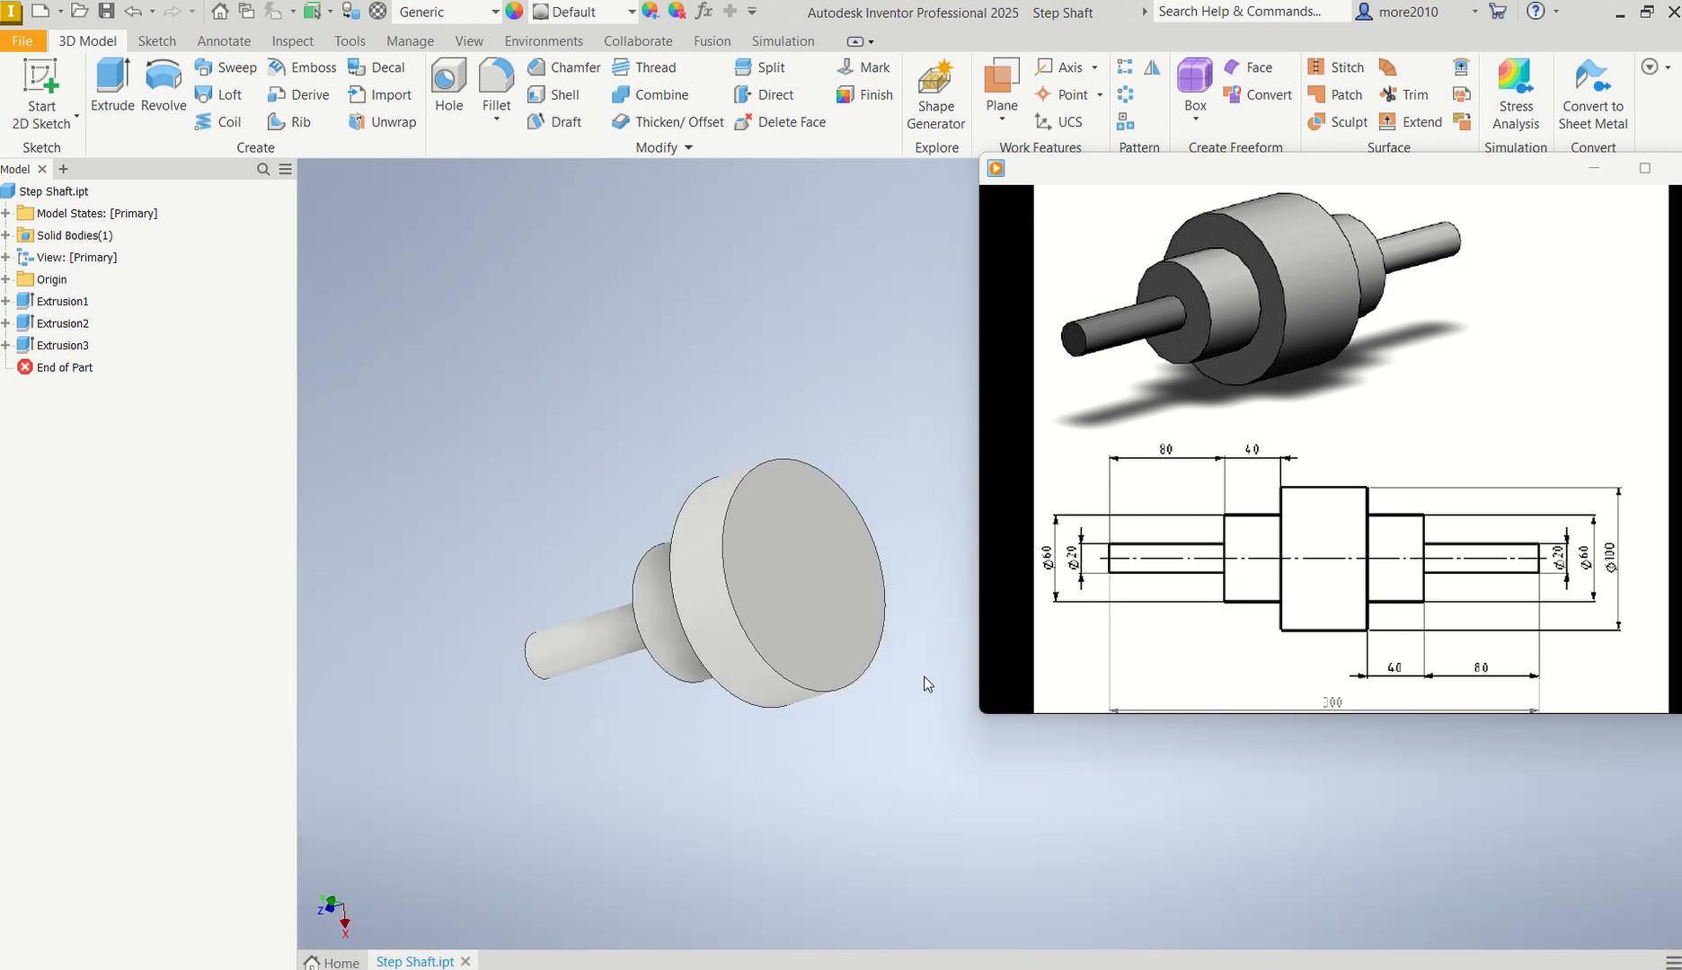
{"action": "middle_click_drag", "start_coordinate": [927, 680], "coordinate": [777, 638]}
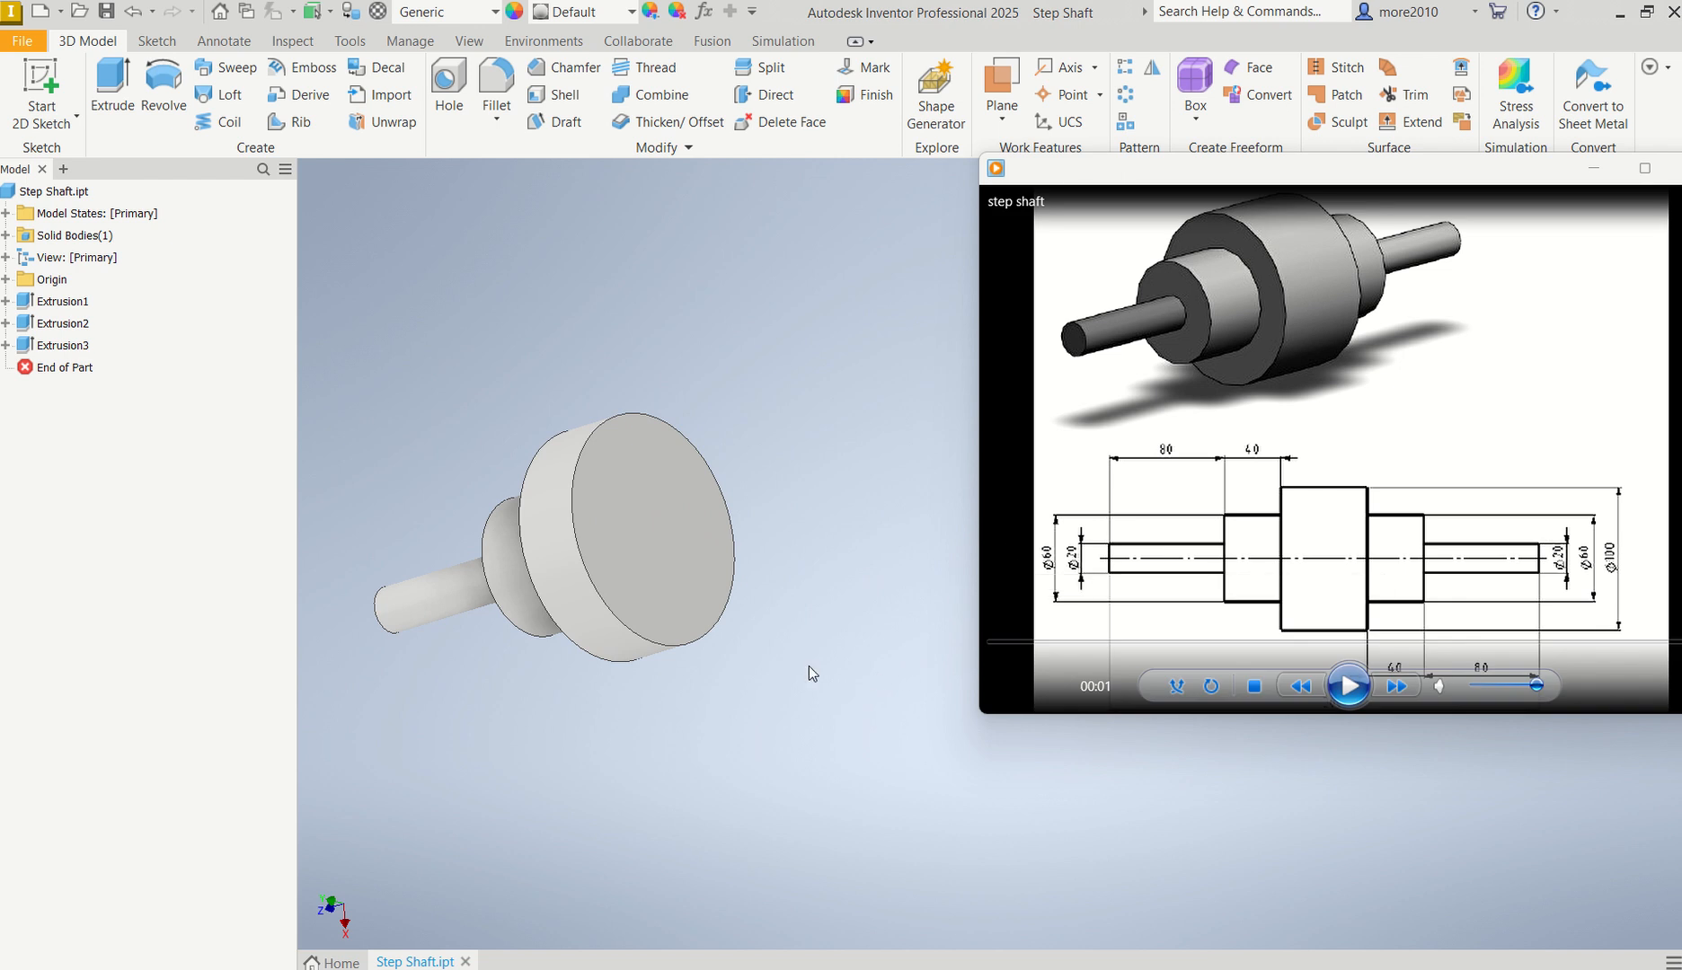
{"action": "scroll", "coordinate": [807, 665], "scroll_direction": "up", "scroll_amount": 2}
{"action": "scroll", "coordinate": [808, 666], "scroll_direction": "down", "scroll_amount": 3}
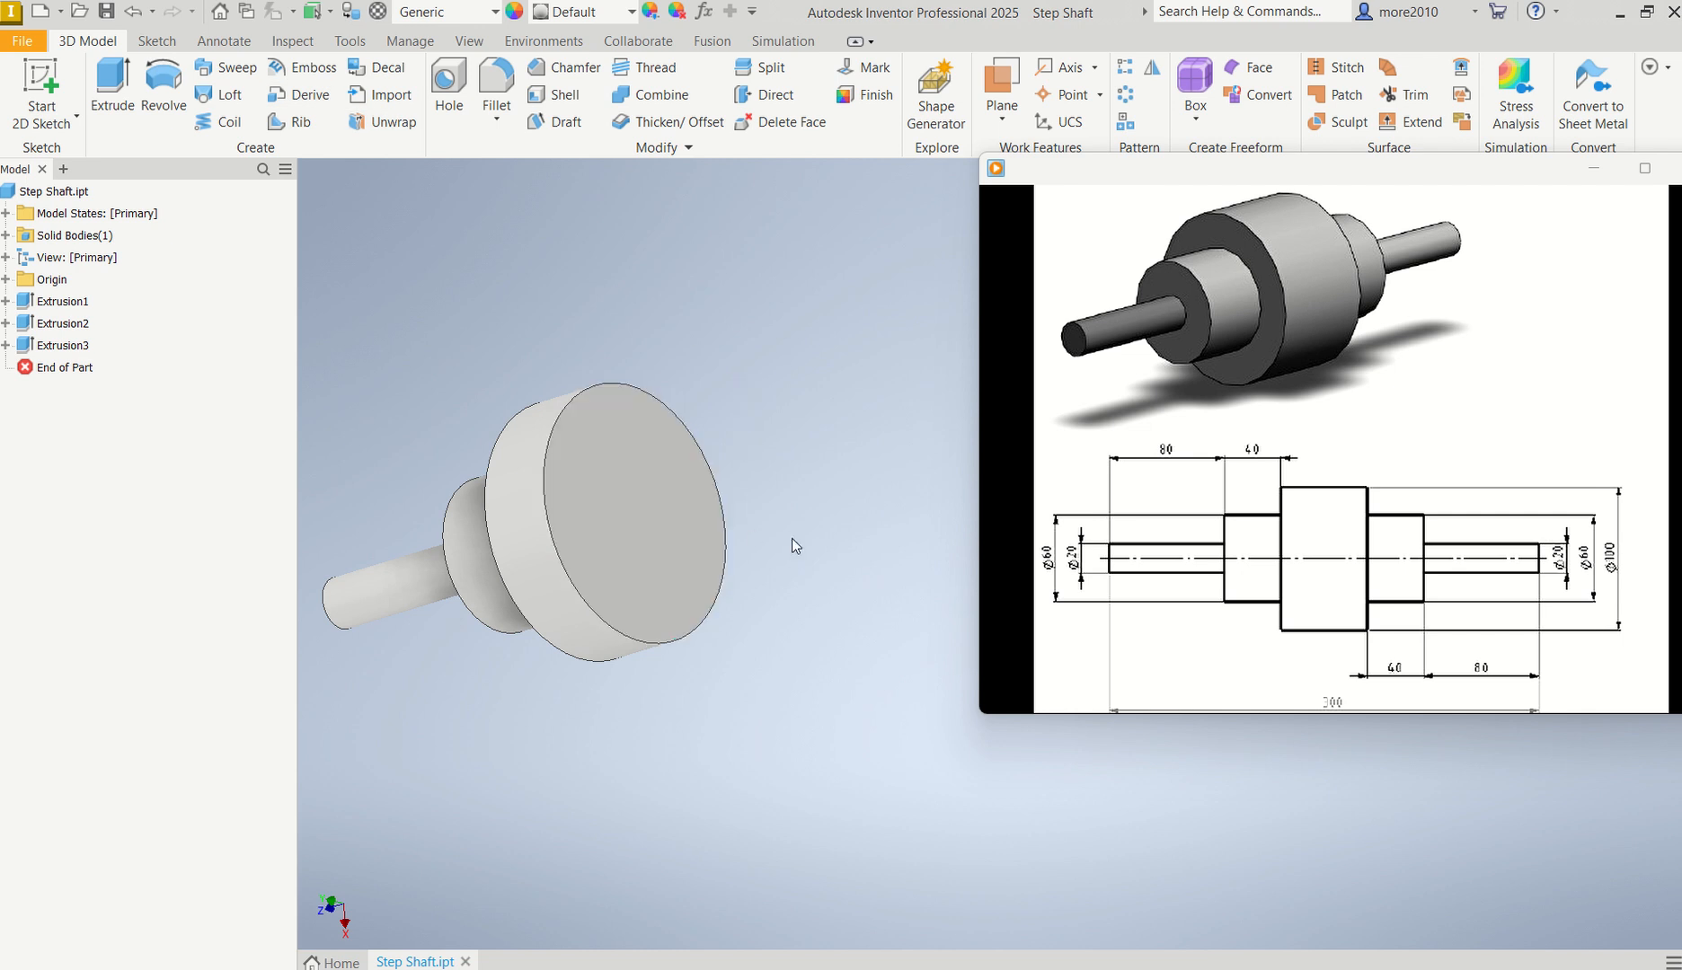
{"action": "scroll", "coordinate": [800, 542], "scroll_direction": "up", "scroll_amount": 2}
{"action": "scroll", "coordinate": [800, 543], "scroll_direction": "down", "scroll_amount": 3}
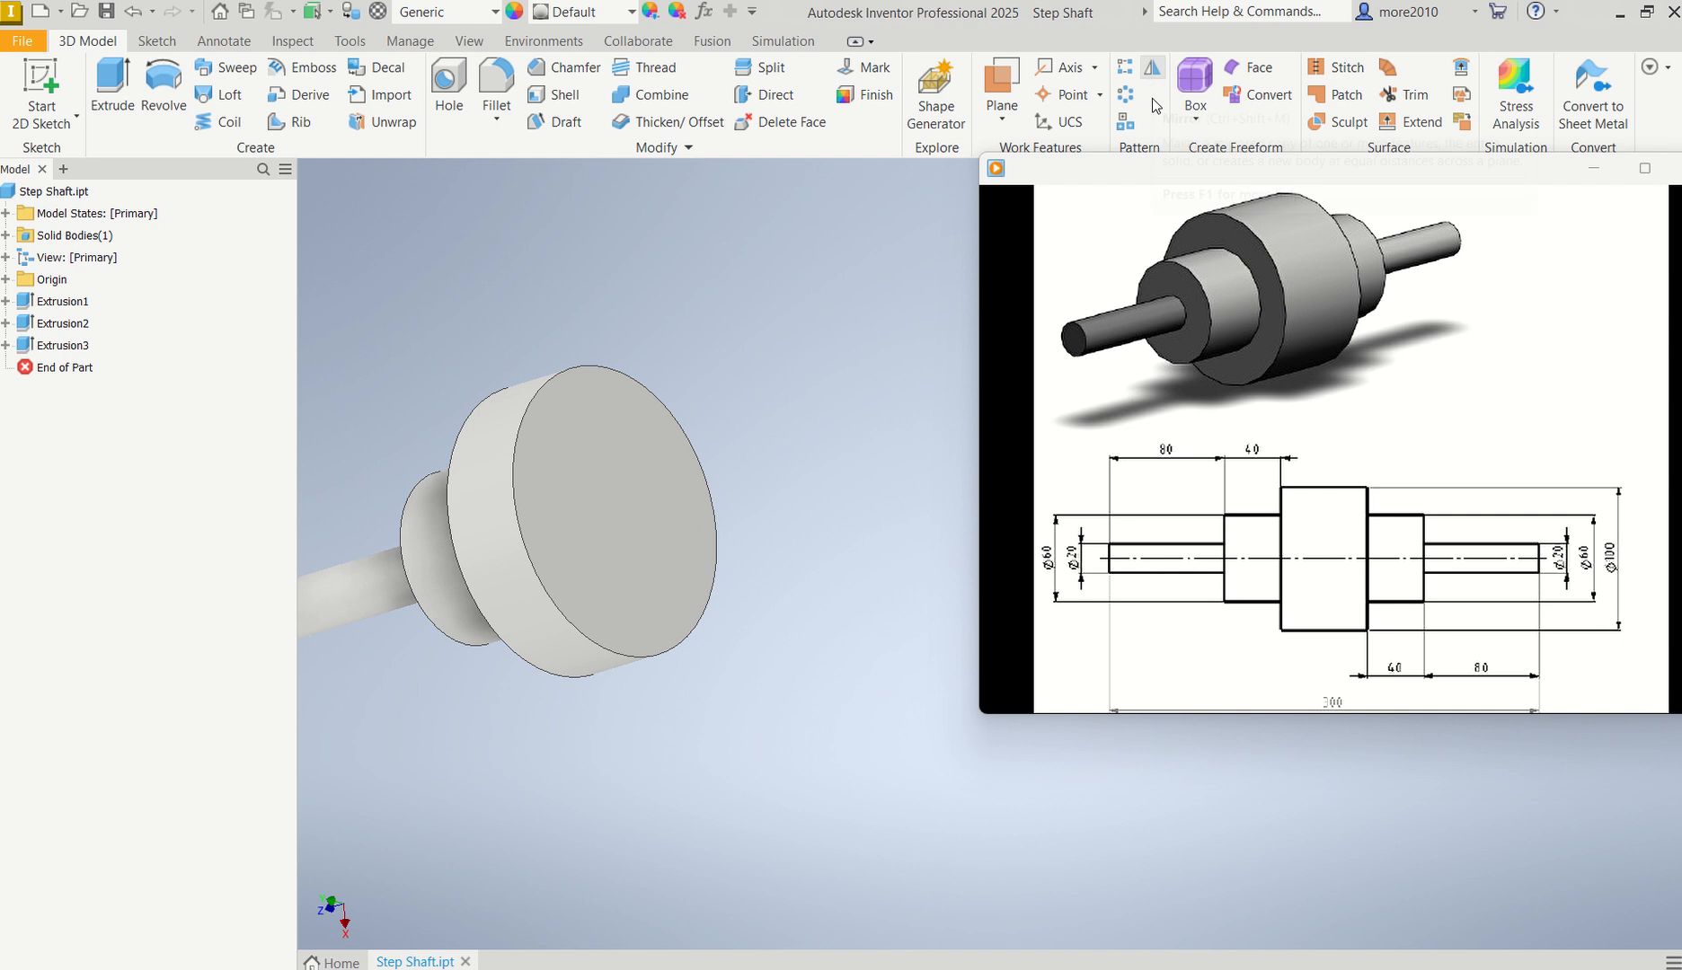
{"action": "left_click_drag", "start_coordinate": [1166, 177], "coordinate": [1167, 211]}
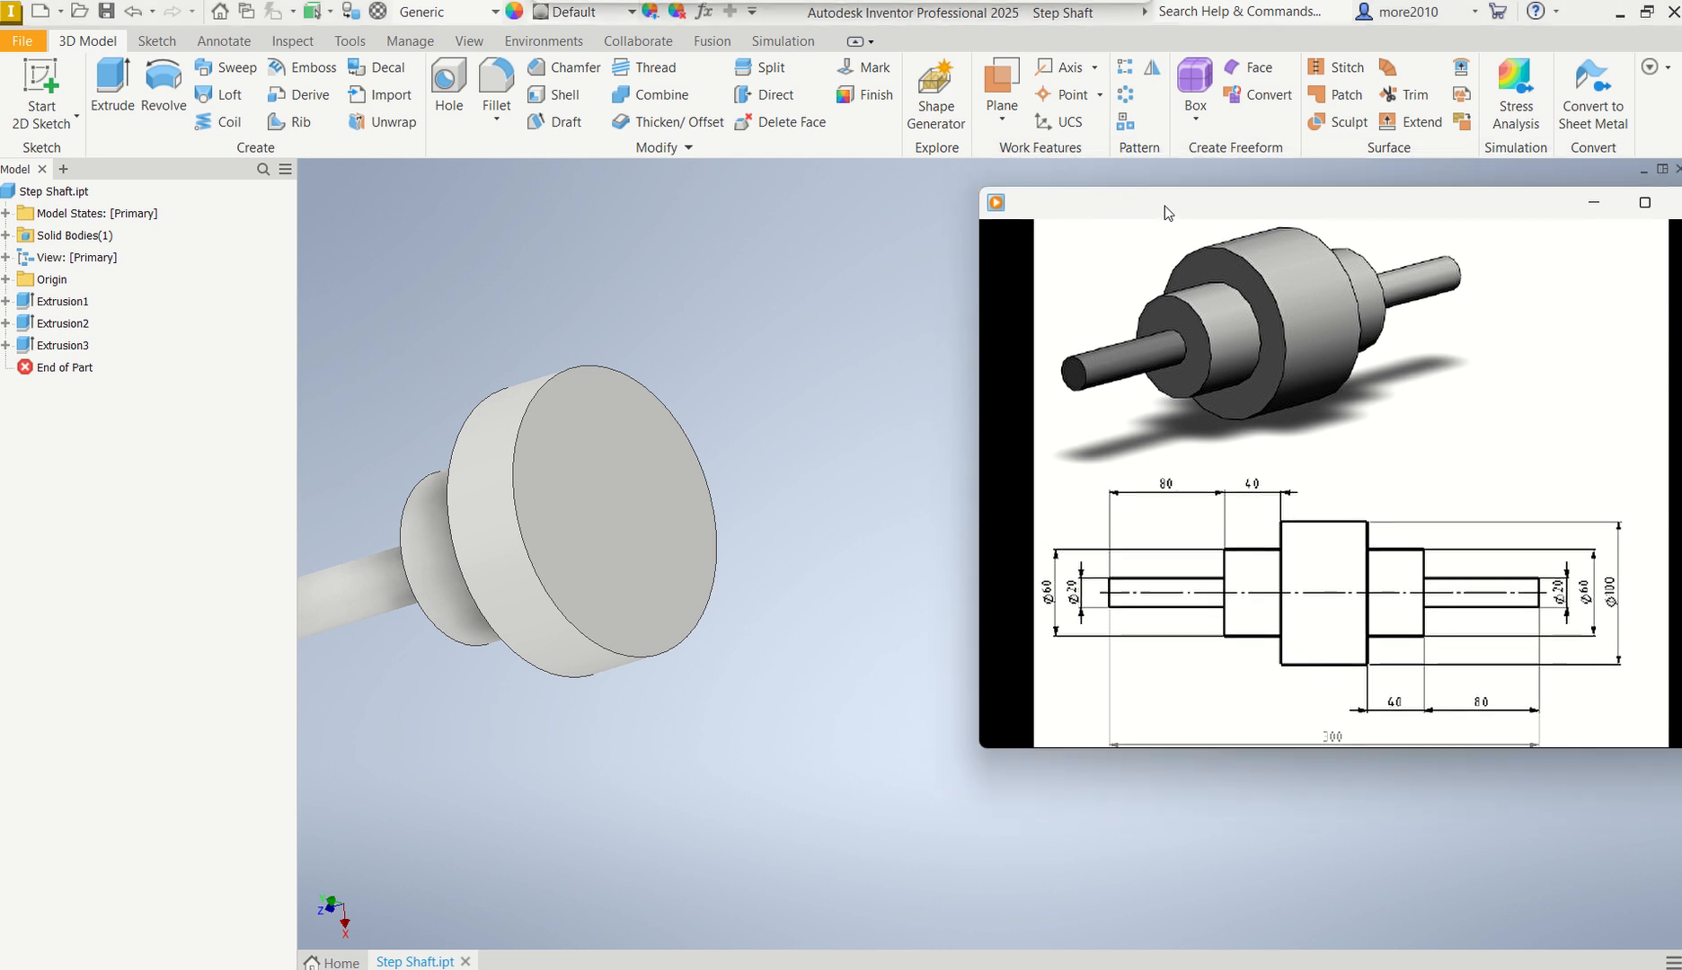
{"action": "left_click", "coordinate": [1152, 72]}
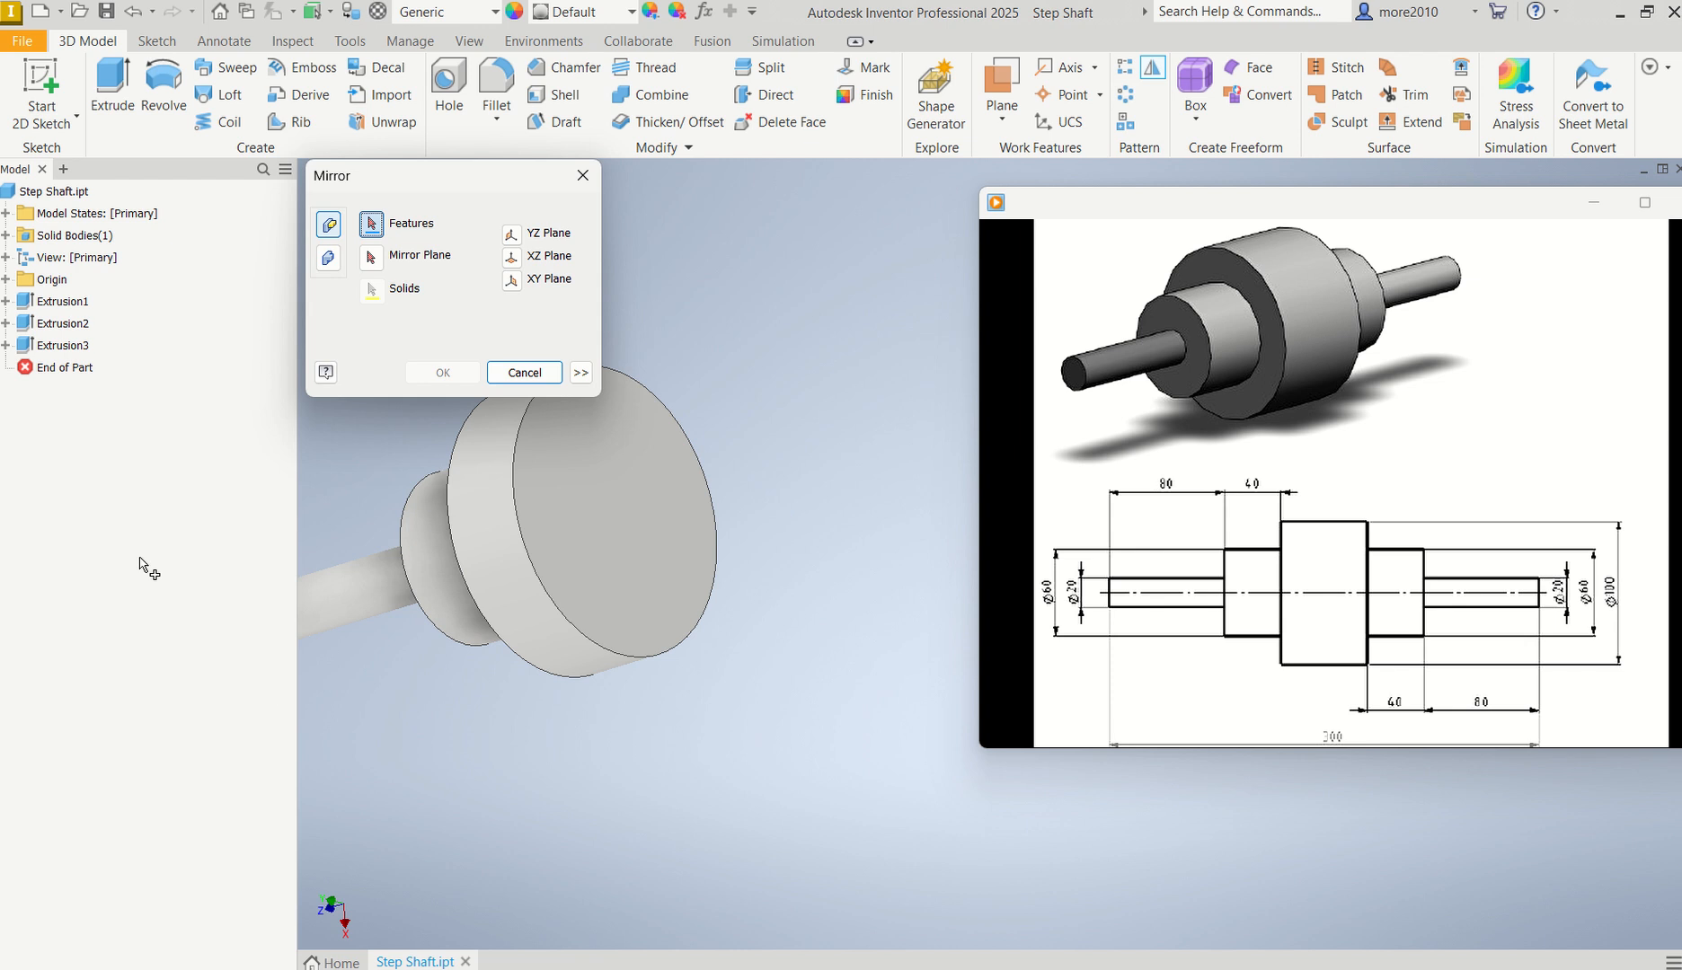
{"action": "left_click", "coordinate": [76, 303]}
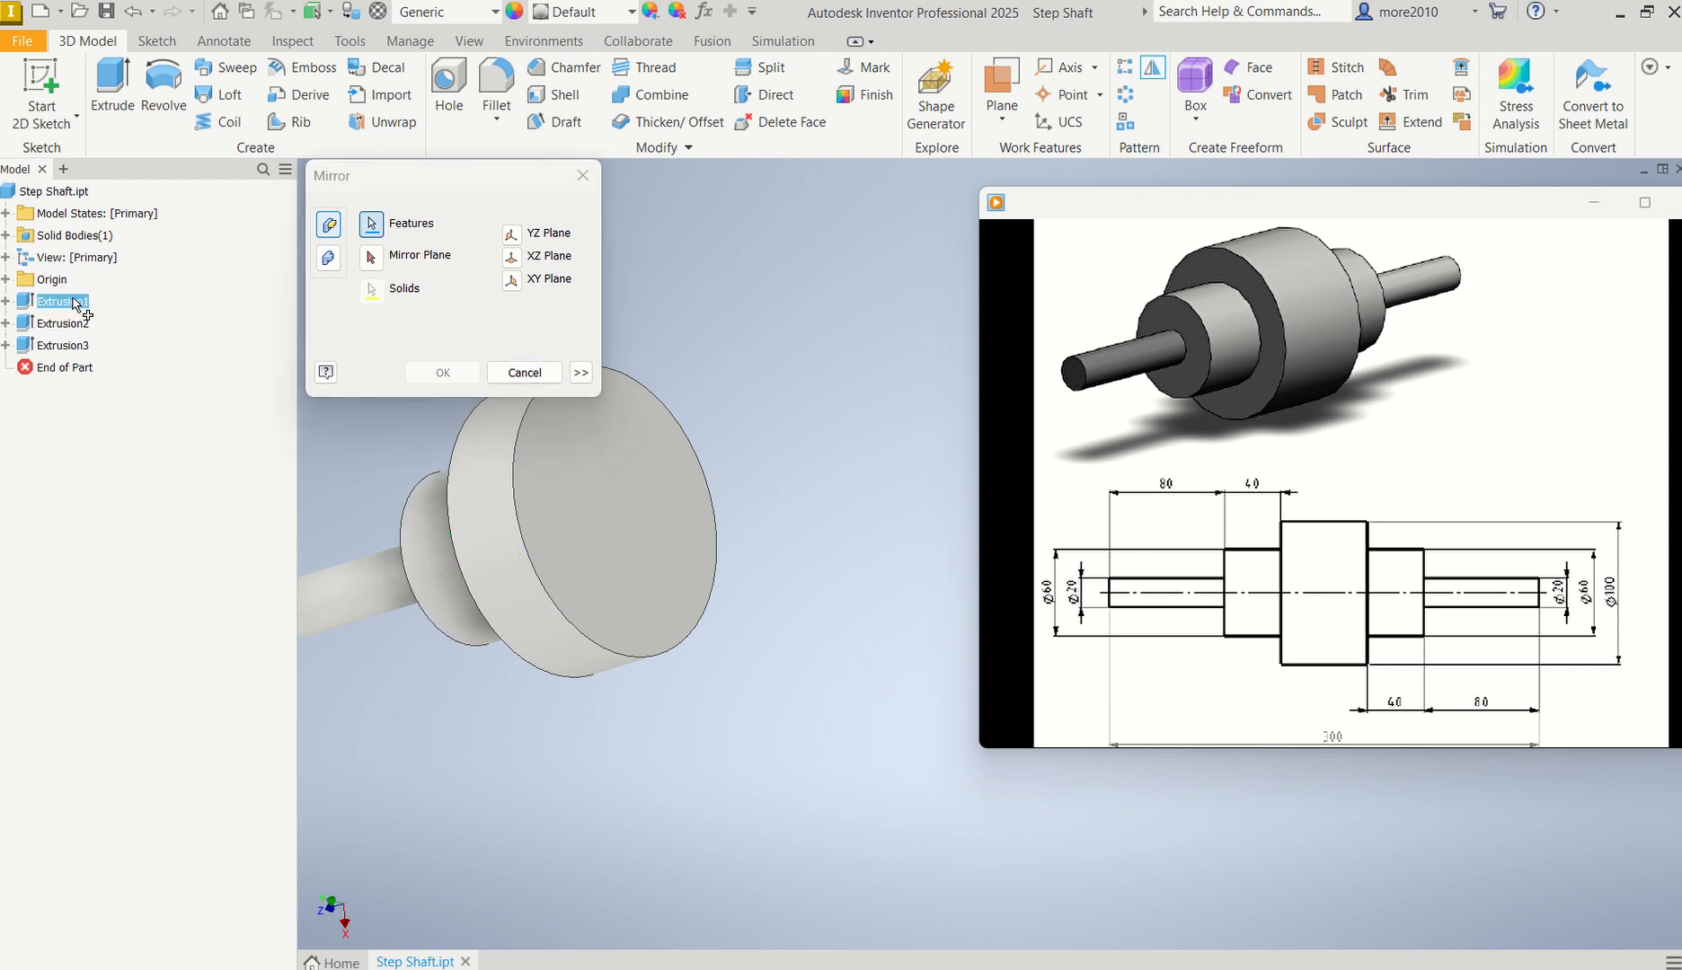
{"action": "left_click", "coordinate": [87, 349], "text": "shift"}
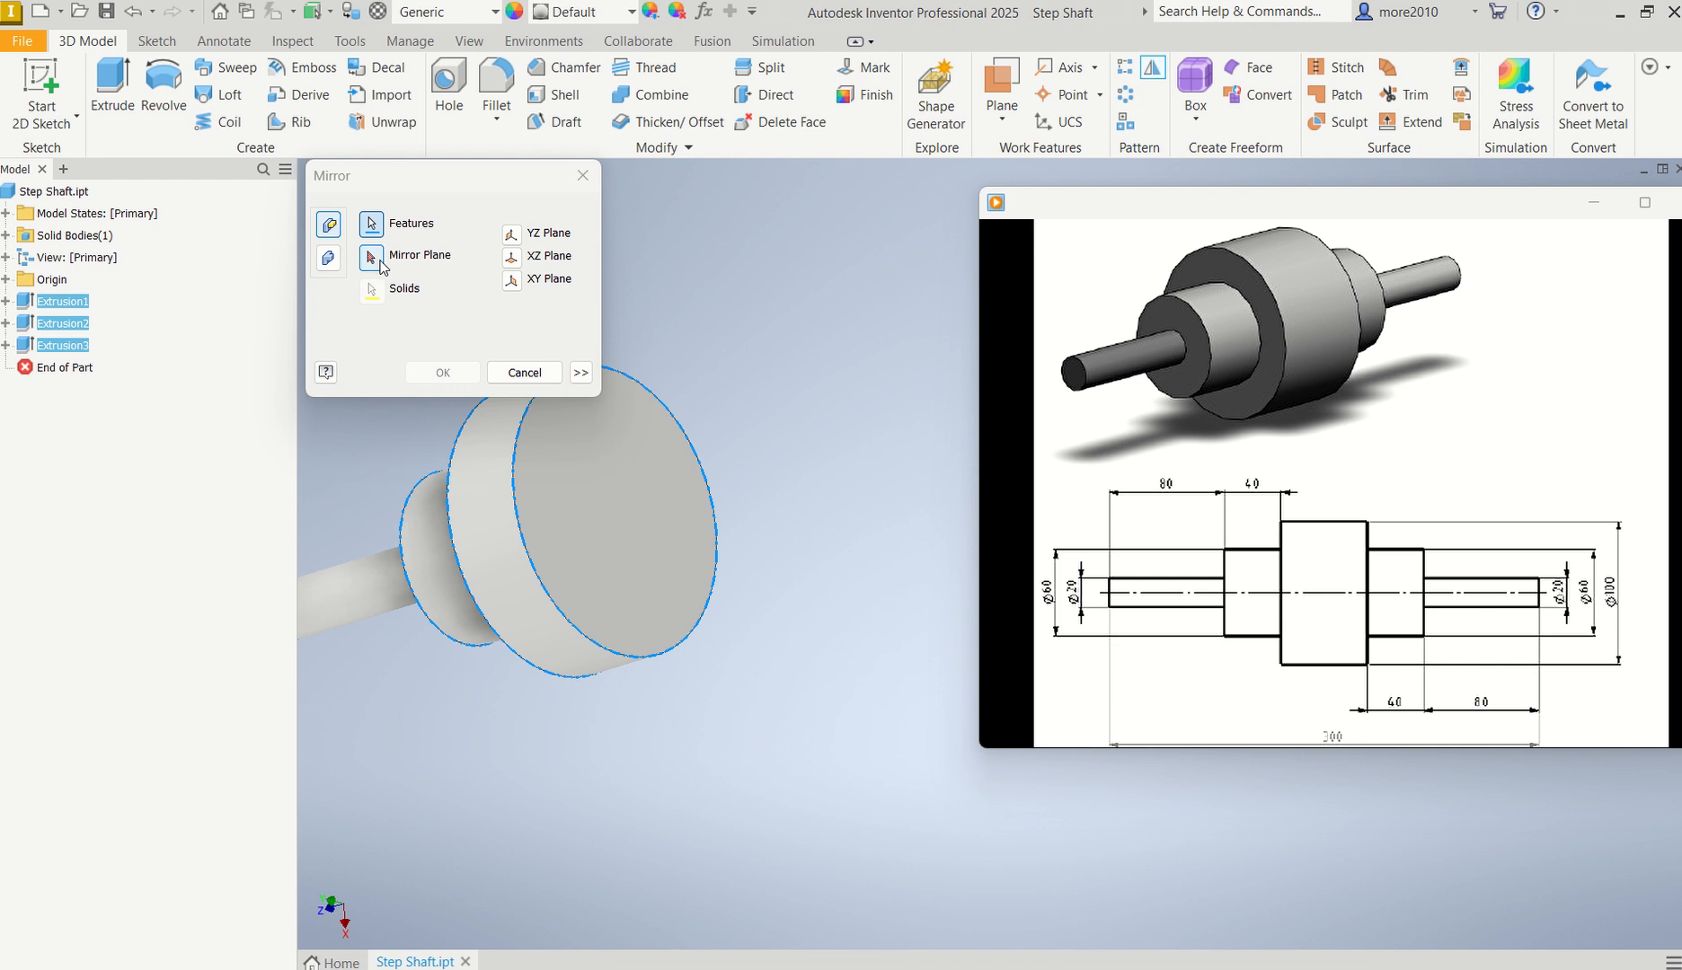
{"action": "left_click", "coordinate": [372, 259]}
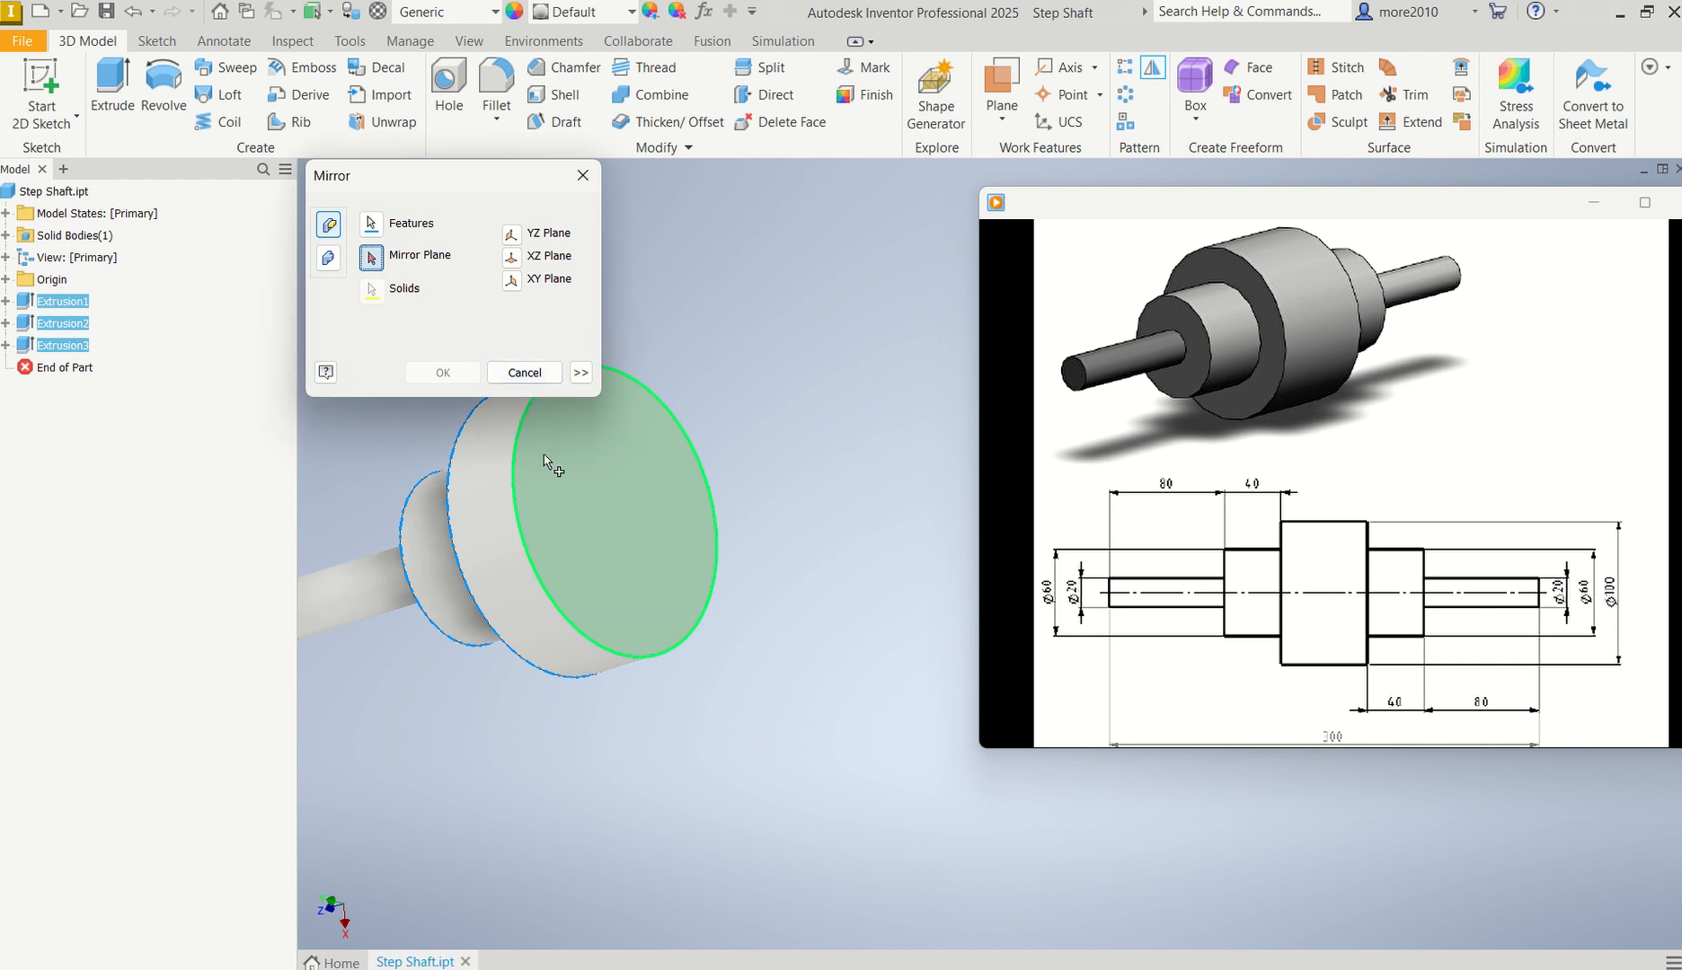
{"action": "left_click", "coordinate": [640, 533]}
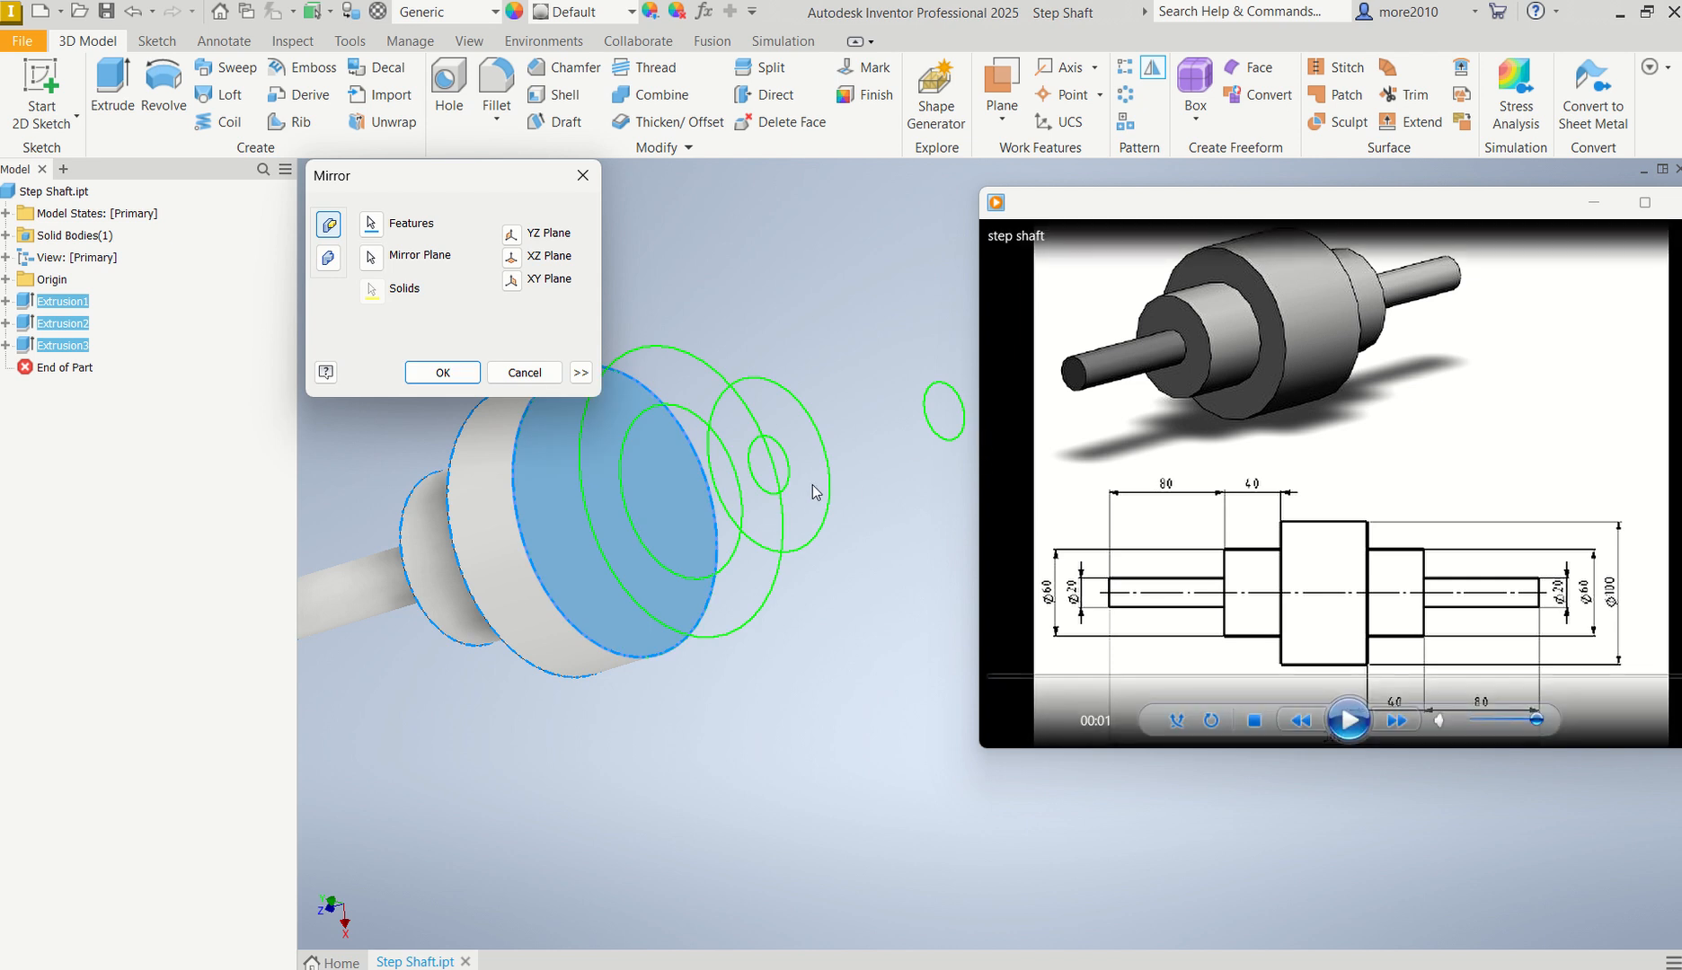
{"action": "left_click", "coordinate": [442, 373]}
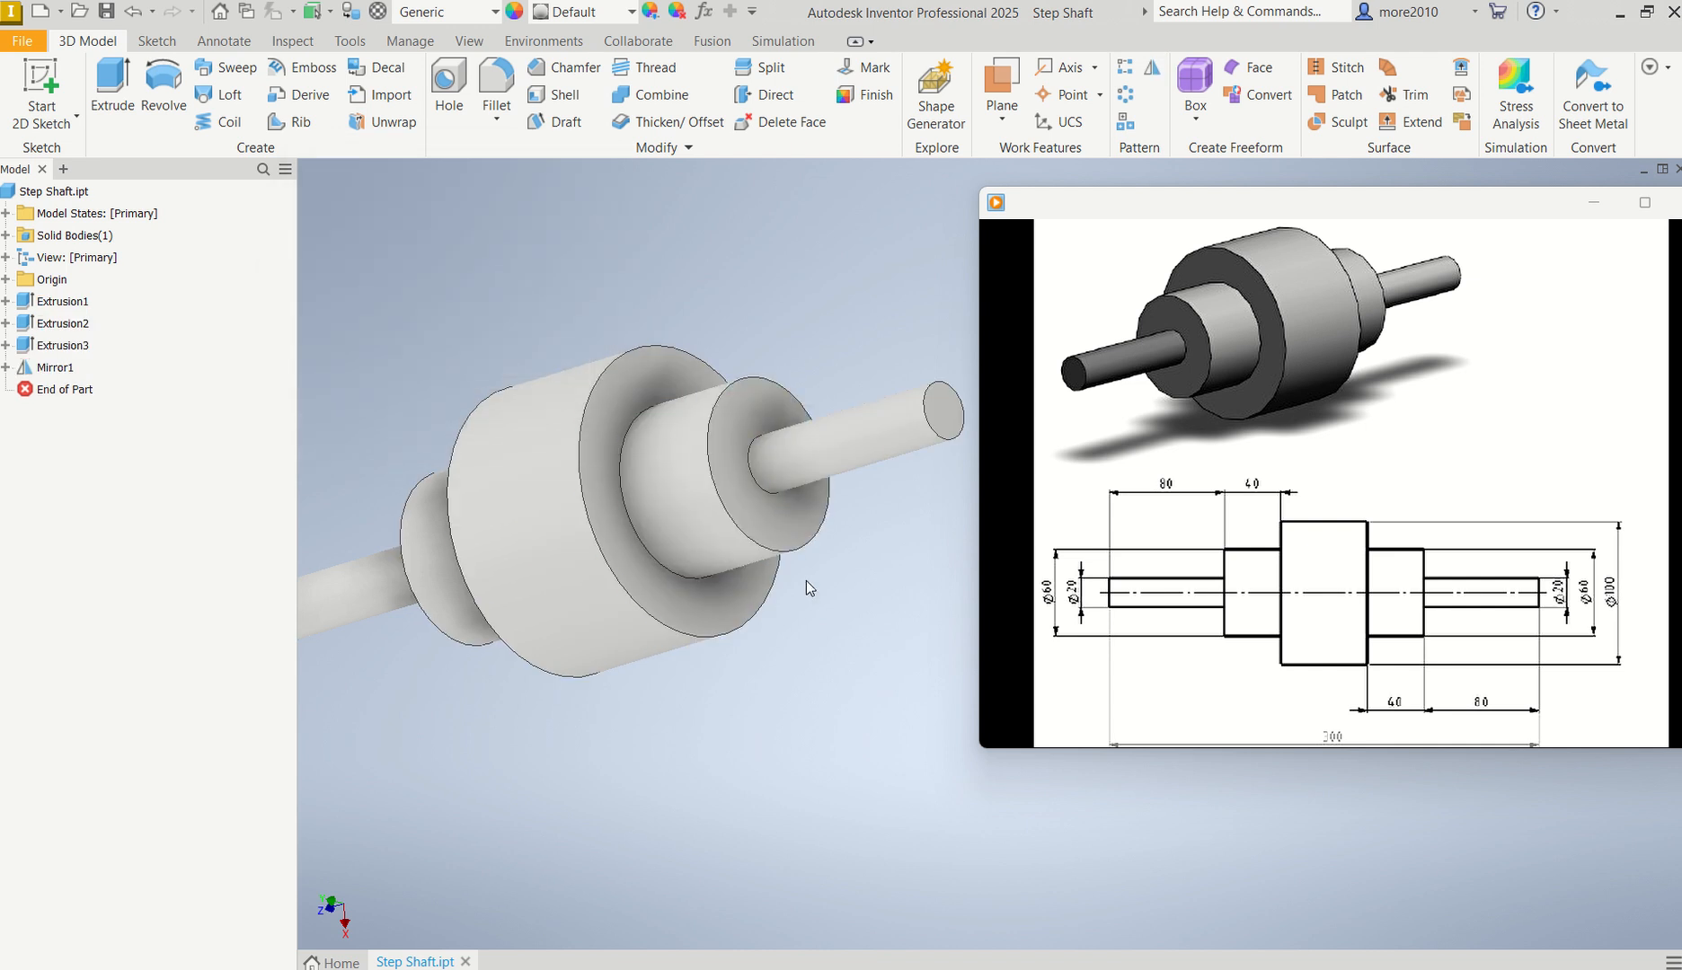
- Move the reference drawing window aside and compare the whole mirrored shaft with the drawing
{"action": "scroll", "coordinate": [790, 557], "scroll_direction": "down", "scroll_amount": 3}
{"action": "scroll", "coordinate": [776, 541], "scroll_direction": "up", "scroll_amount": 2}
{"action": "scroll", "coordinate": [791, 562], "scroll_direction": "up", "scroll_amount": 3}
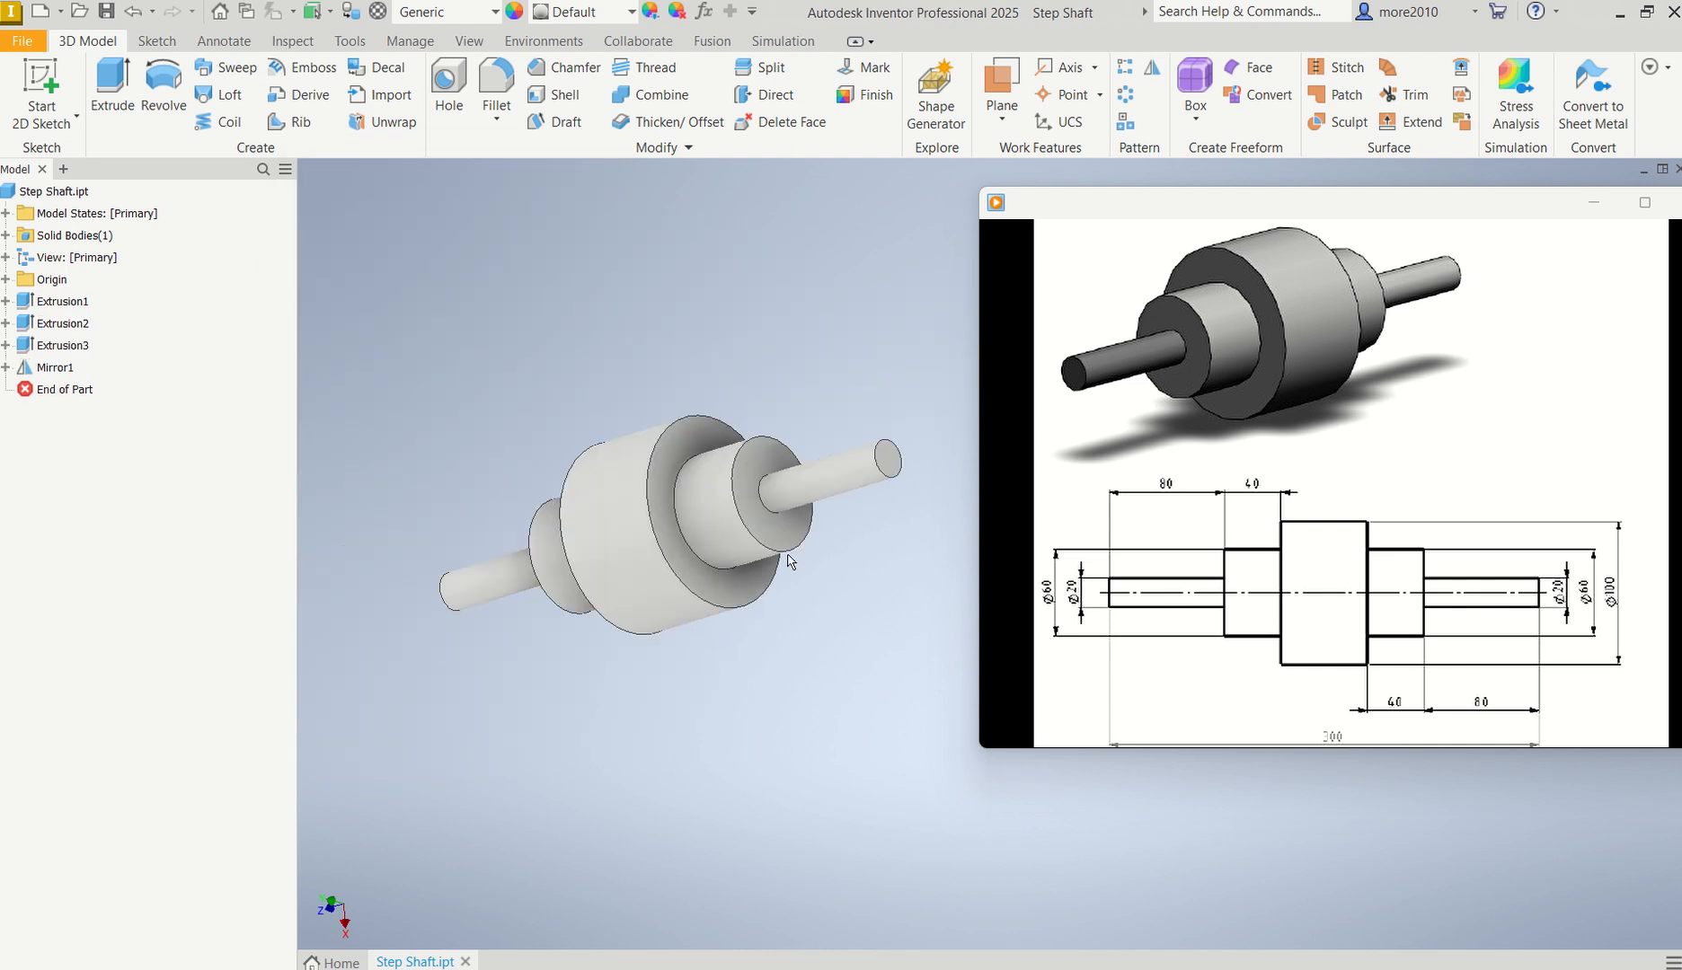
{"action": "mouse_move", "coordinate": [1244, 221]}
{"action": "left_click_drag", "start_coordinate": [1291, 209], "coordinate": [1362, 204]}
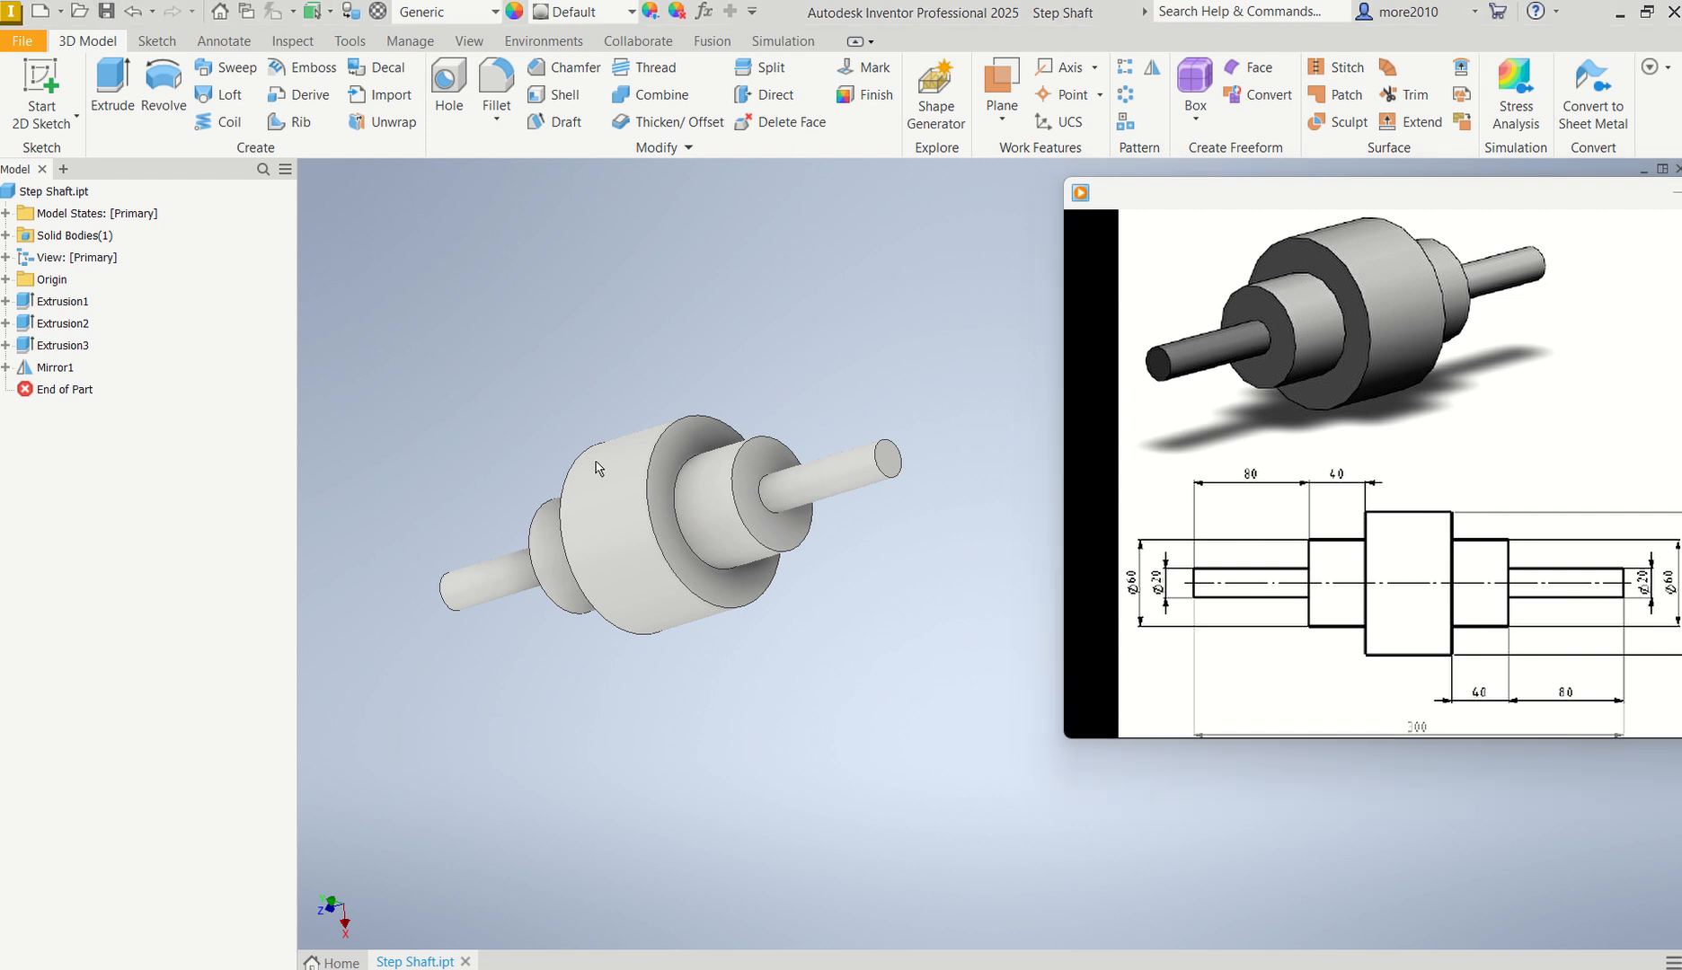
{"action": "mouse_move", "coordinate": [1104, 675]}
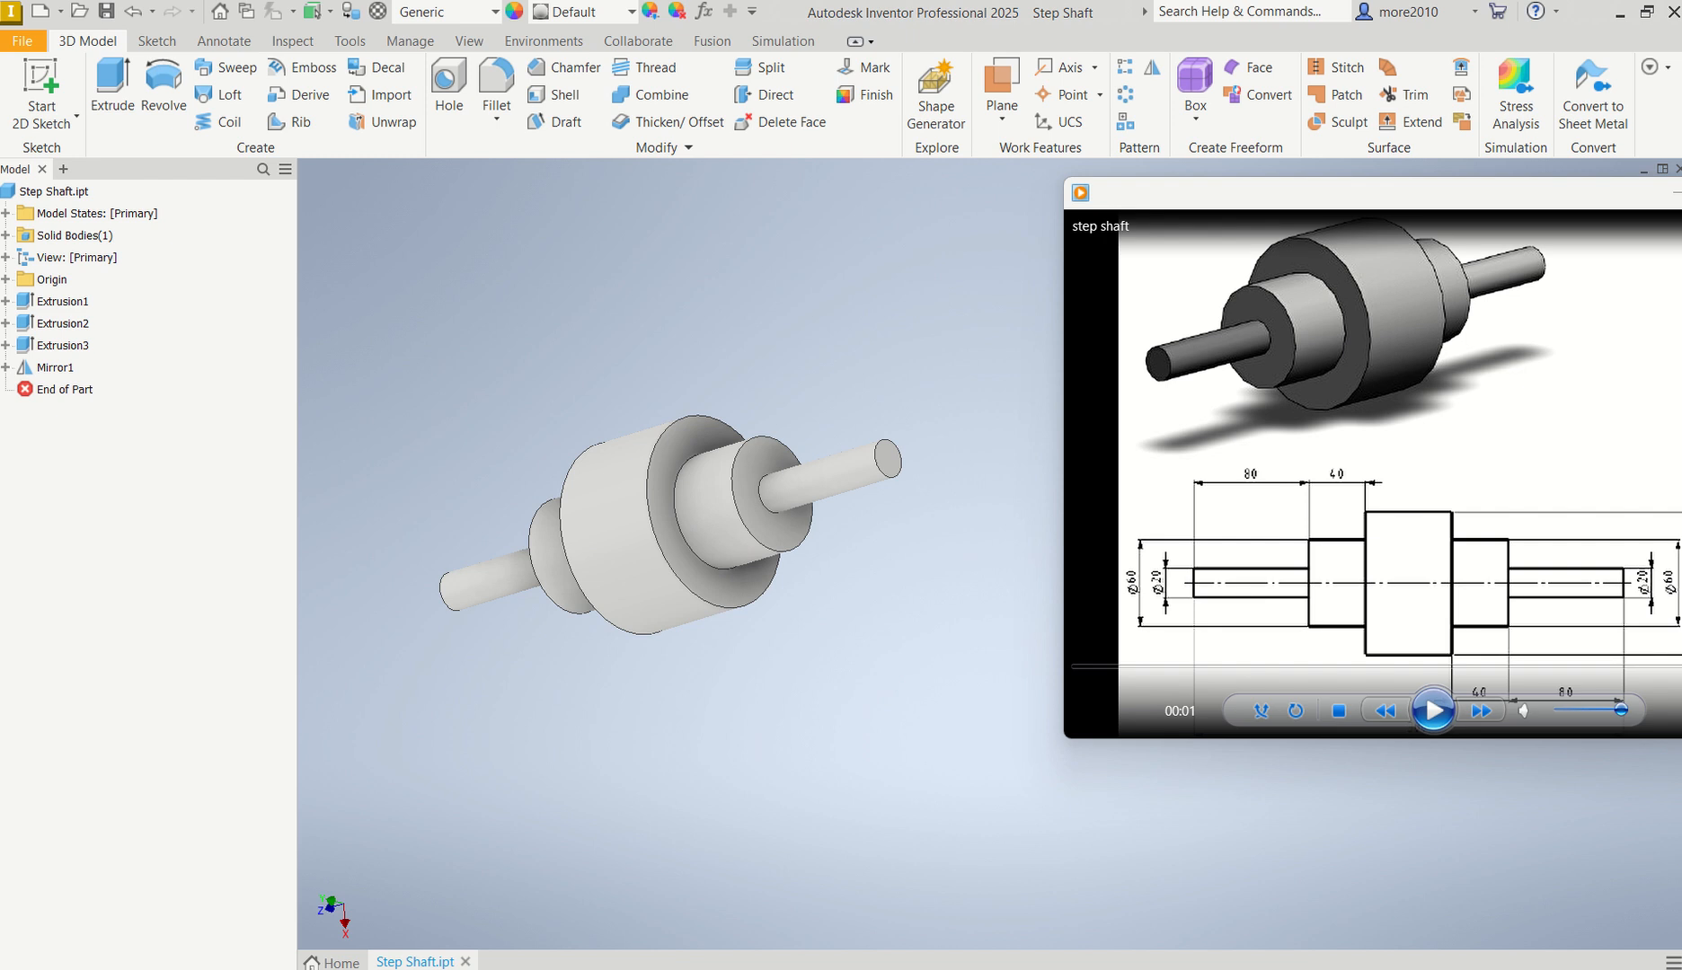